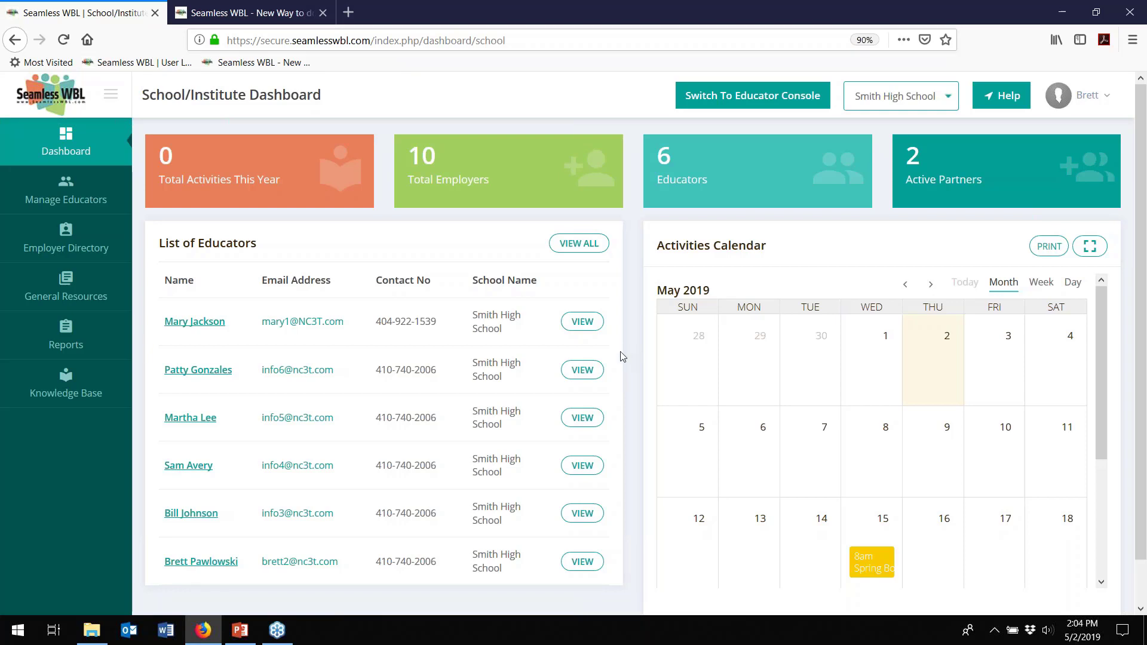
# - Switch to the Educator Console, showing 2 completed and 5 upcoming activities, 2 boards and 2 partners
pyautogui.click(733, 103)
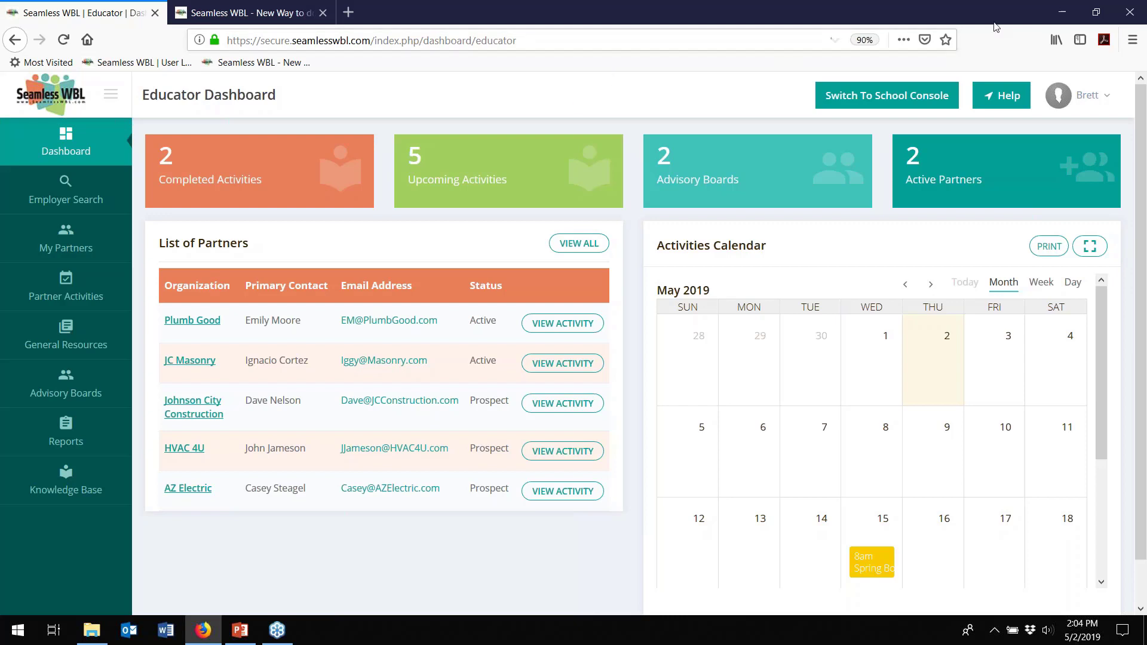
pyautogui.click(1079, 28)
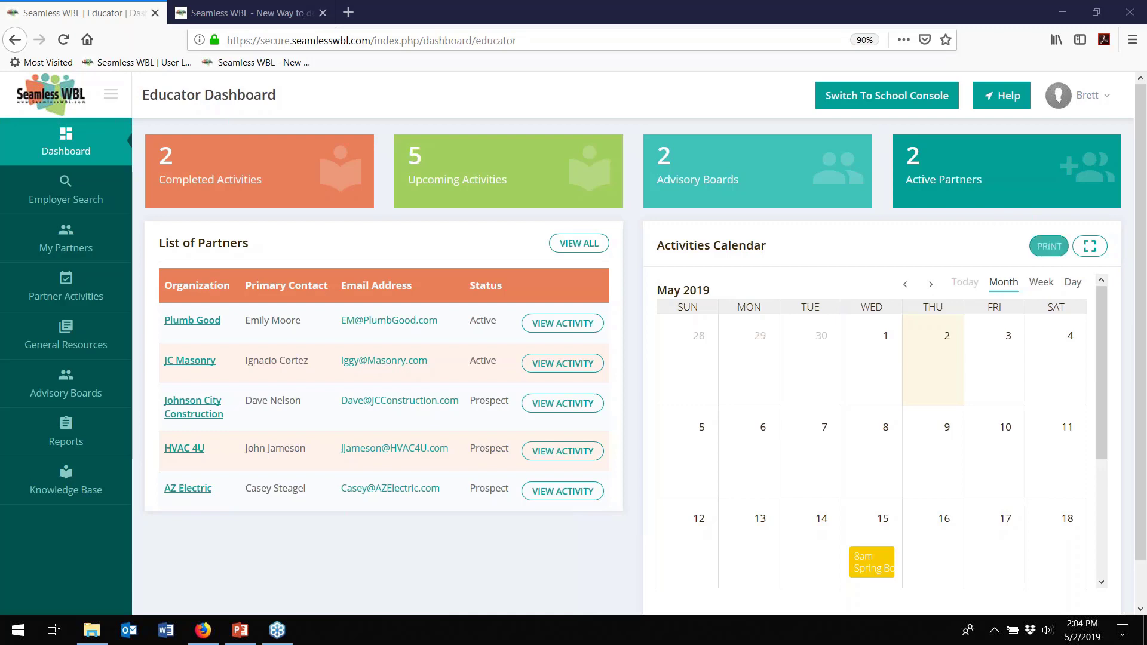
# - Expand the Activities Calendar to full page and browse May 2019's events
pyautogui.click(1091, 247)
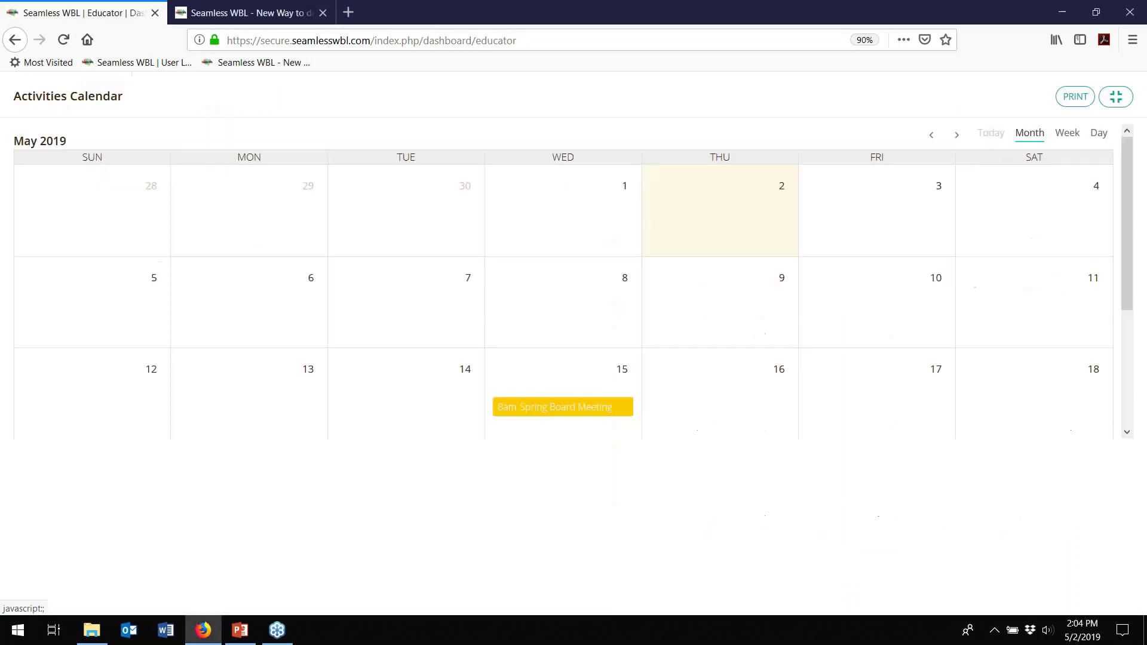
pyautogui.scroll(-5, 781, 335)
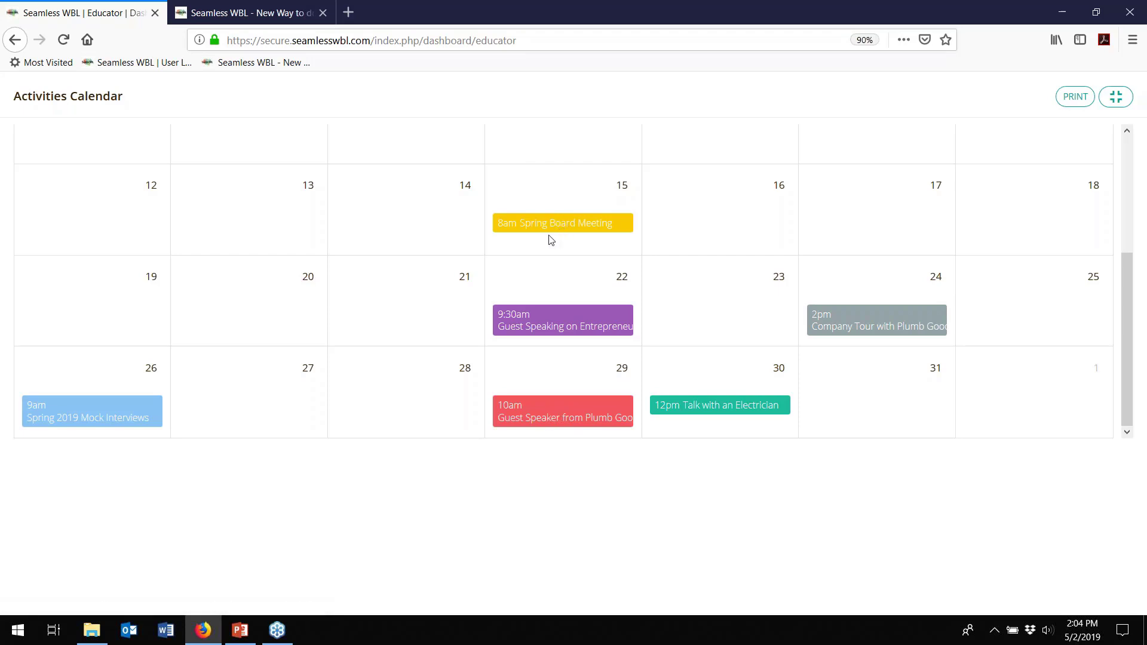
pyautogui.scroll(3, 551, 240)
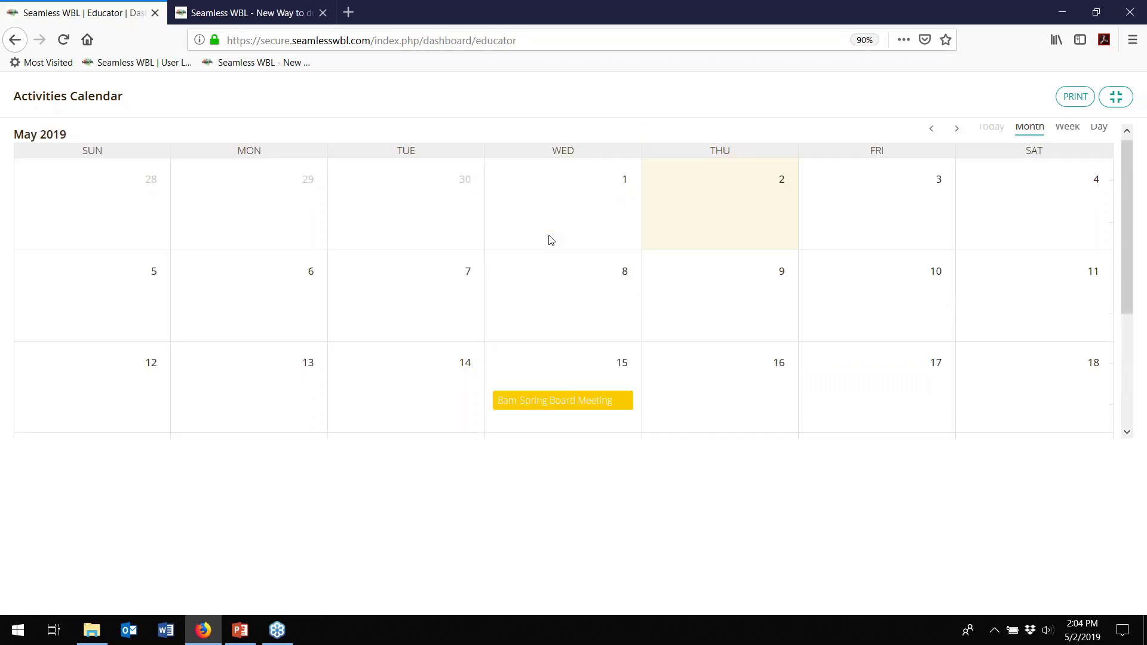
# - Restore the Activities Calendar to its normal dashboard panel beside the five listed partners
pyautogui.click(1111, 101)
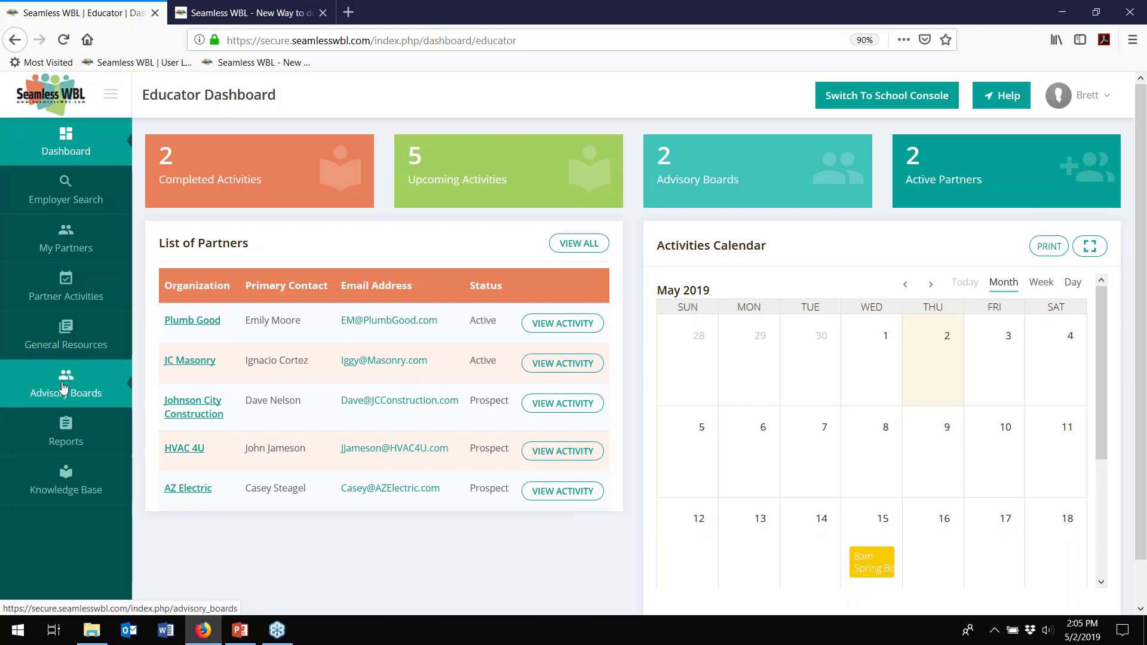
pyautogui.moveTo(65, 426)
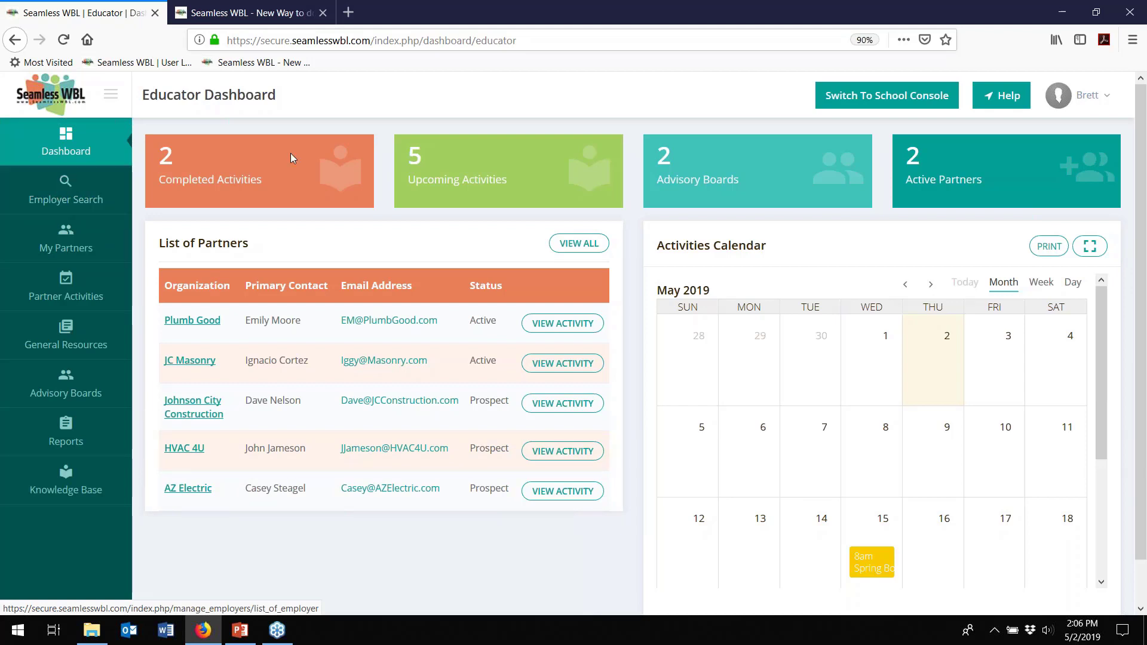
# - In the School Console's Employer Directory, sort by Industry Sector and filter to Architecture & Construction (6 employers)
pyautogui.click(881, 97)
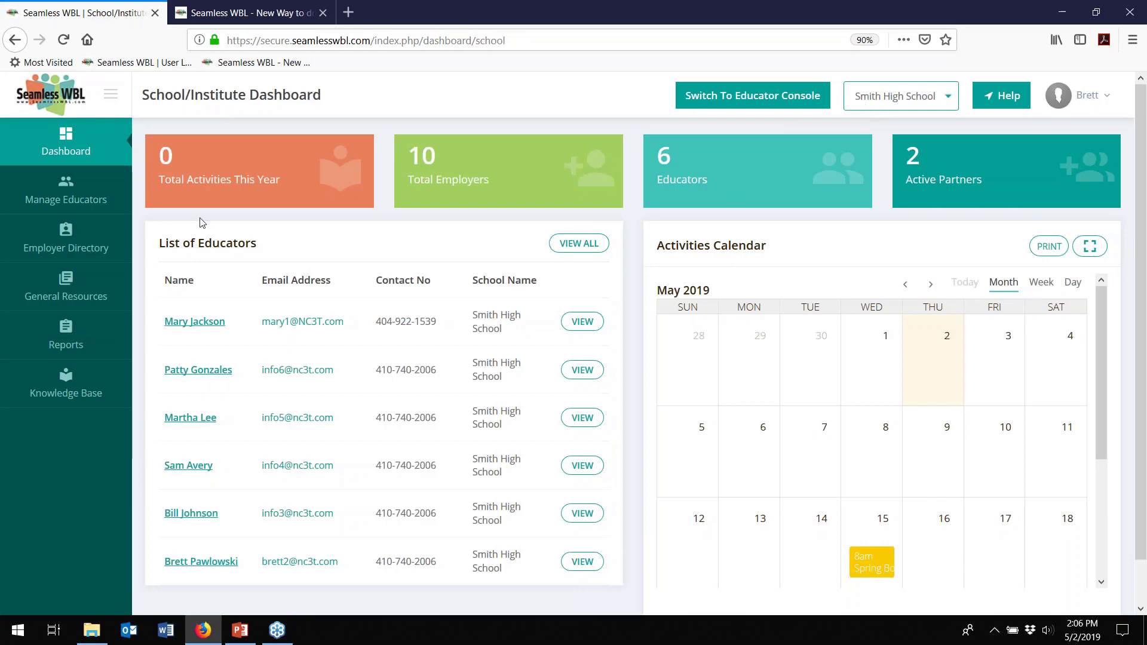
pyautogui.click(65, 233)
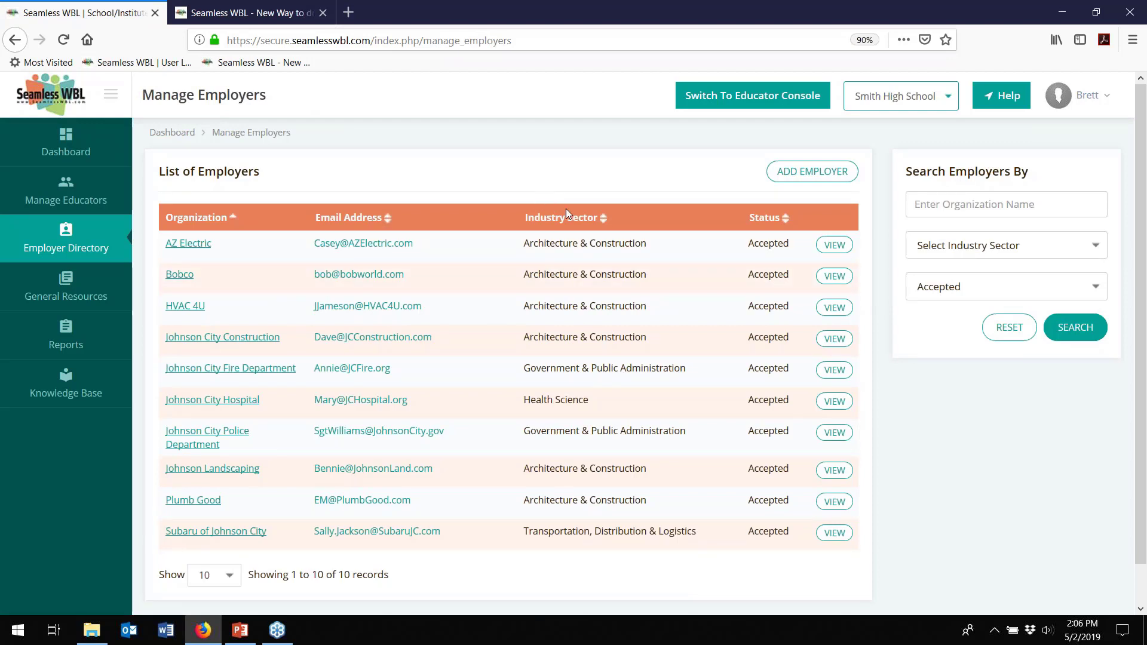
pyautogui.click(603, 221)
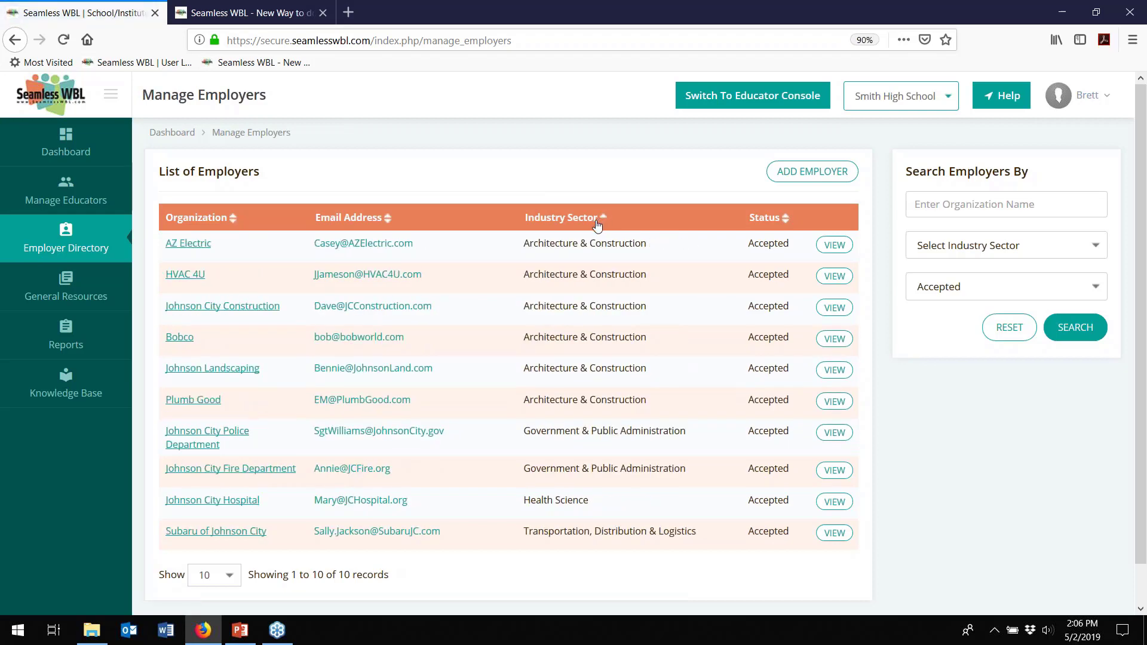
pyautogui.click(1026, 248)
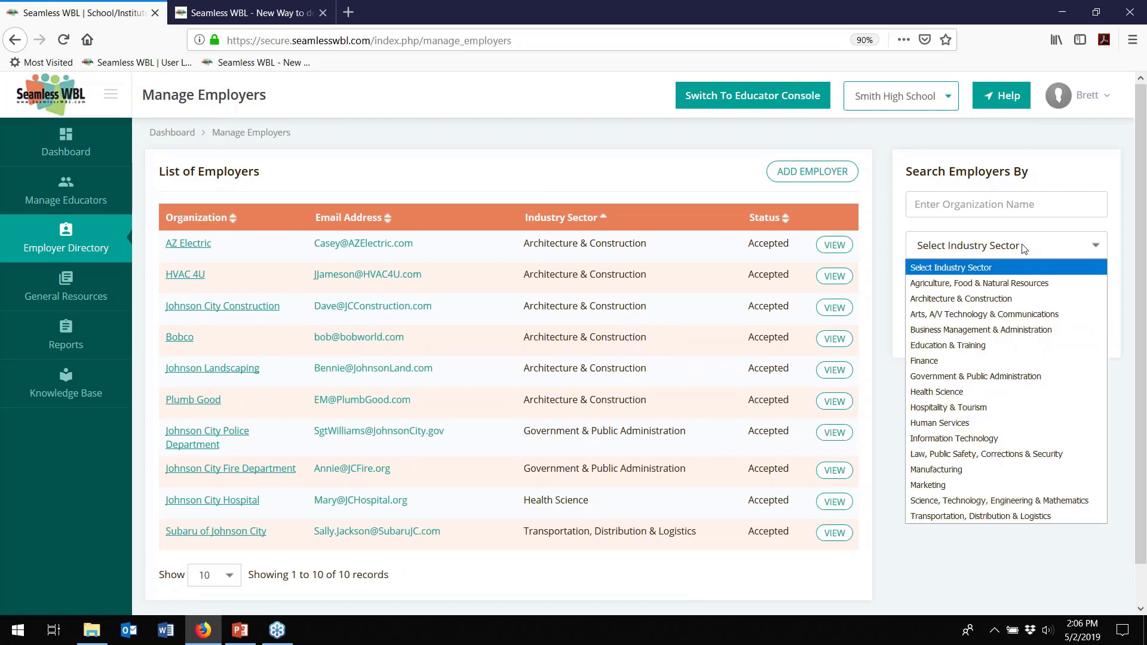
pyautogui.click(969, 299)
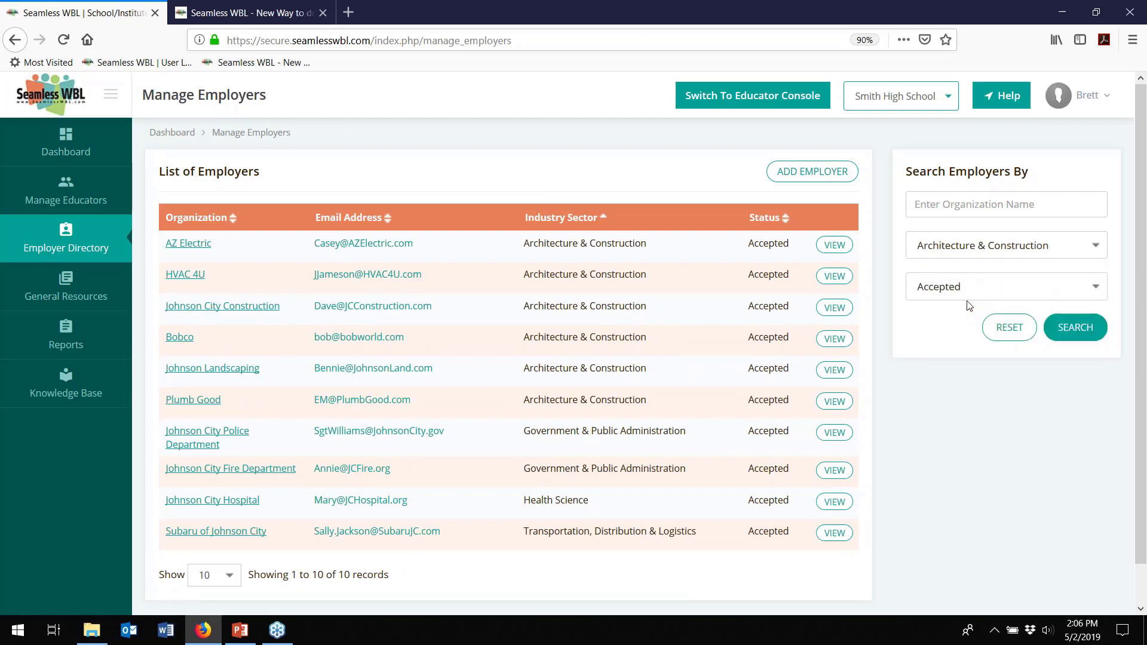
pyautogui.click(1069, 327)
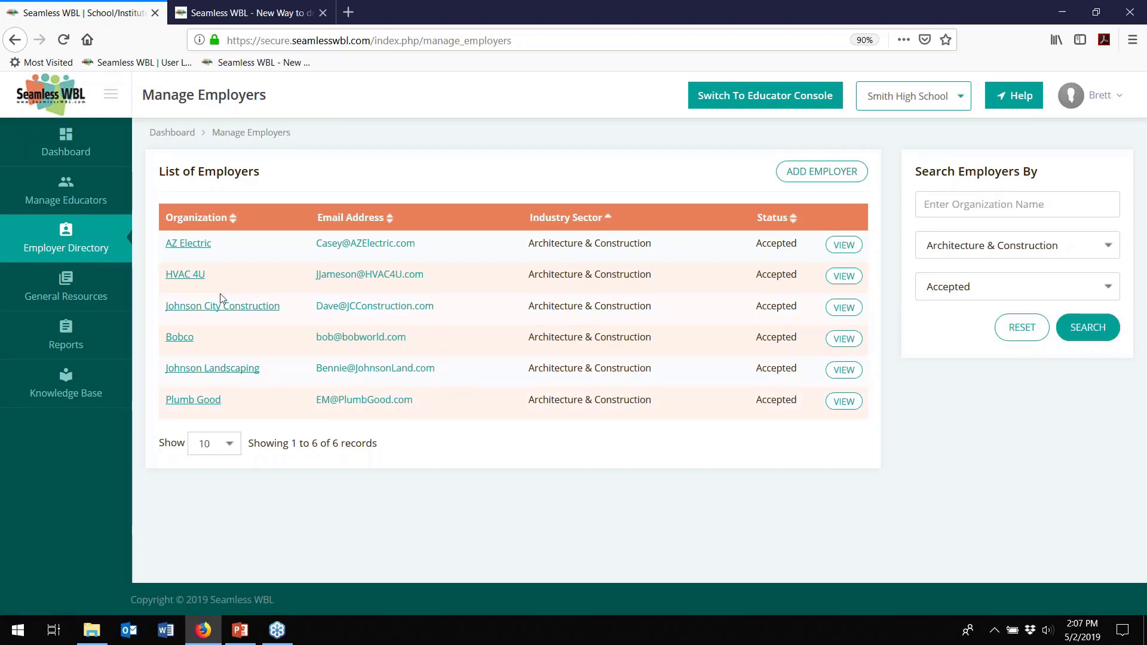
# - Open AZ Electric's Employer Details and review its application information and contact
pyautogui.click(180, 246)
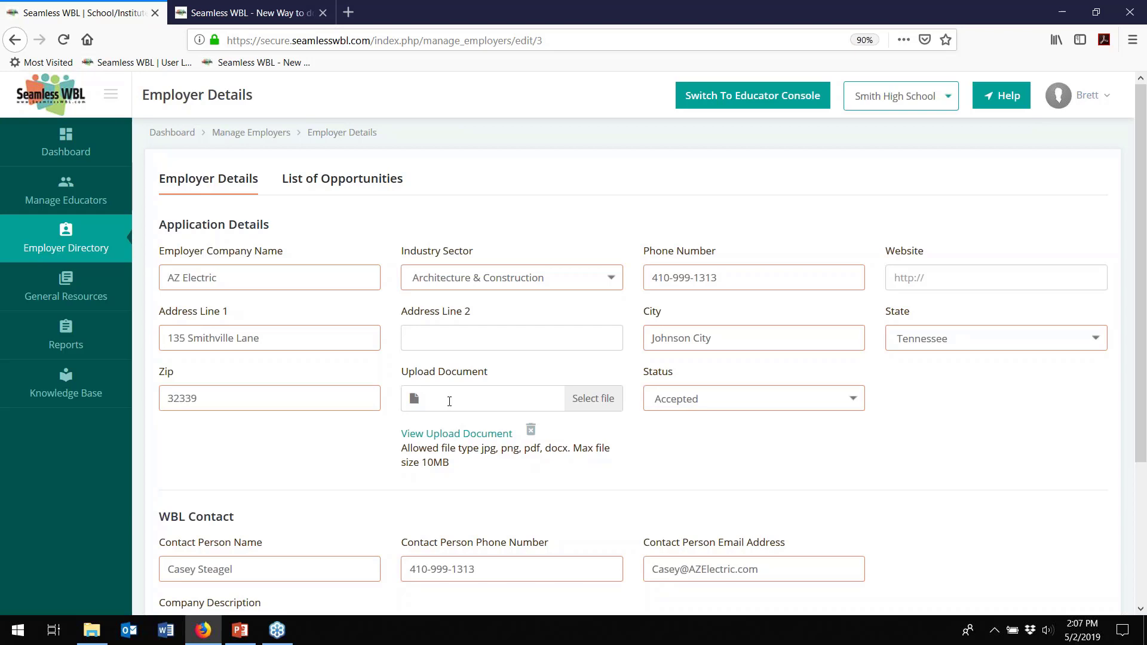
pyautogui.scroll(-3, 263, 448)
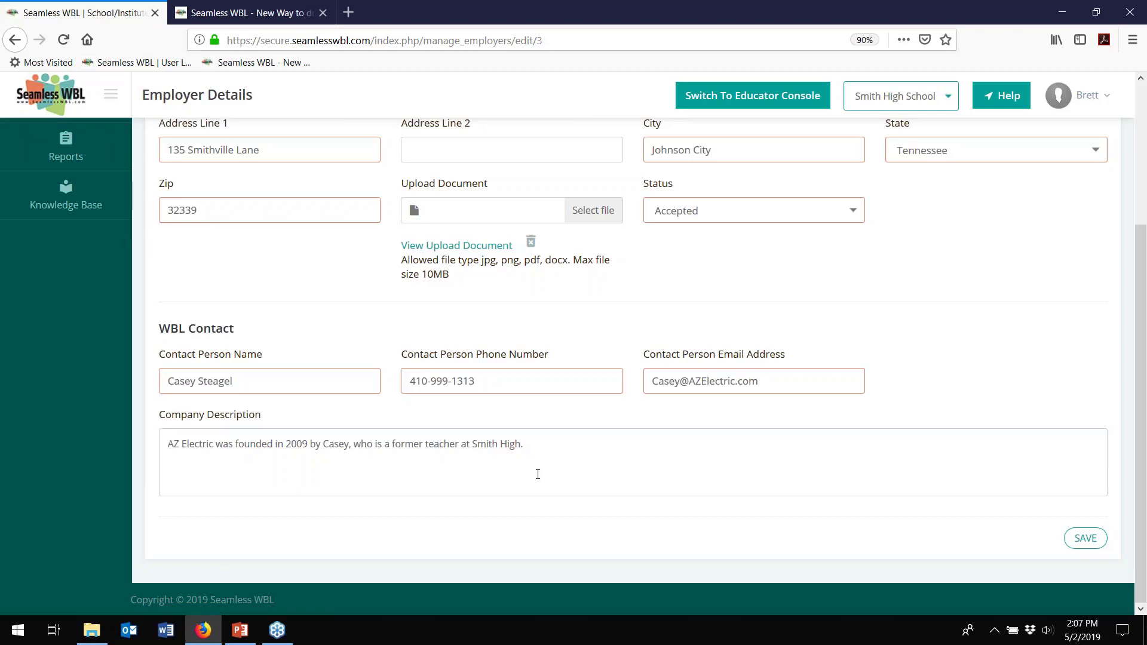
pyautogui.scroll(5, 538, 474)
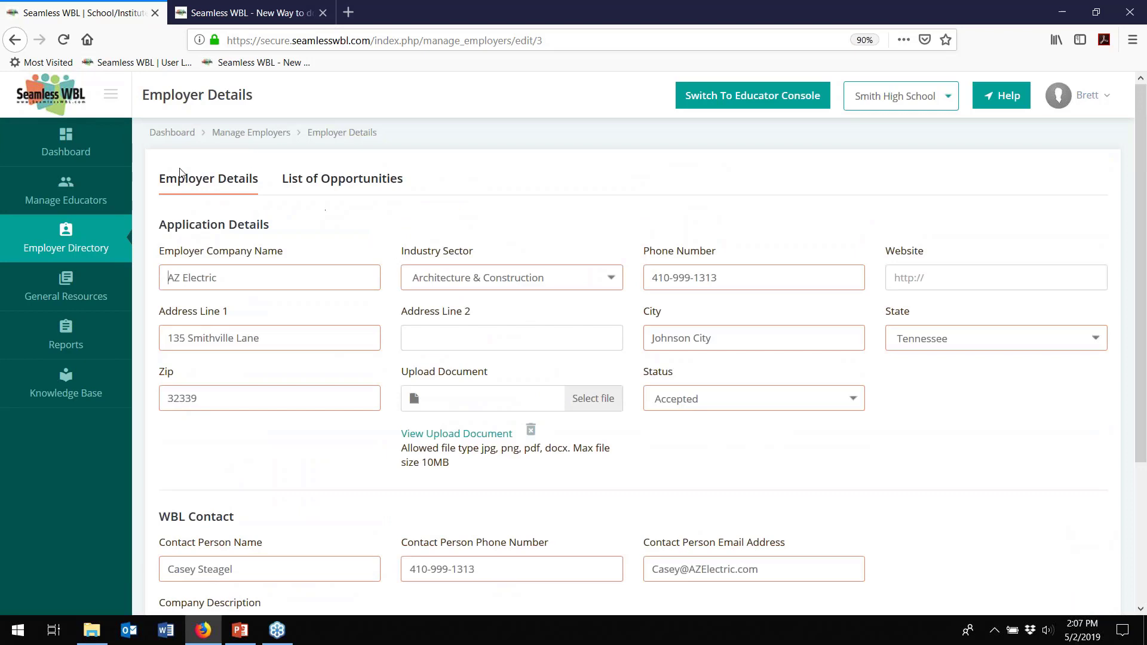
# - On AZ Electric's List of Opportunities, tick Guest Speaker, Panel/Mock Interviews and Job Shadow
pyautogui.click(335, 188)
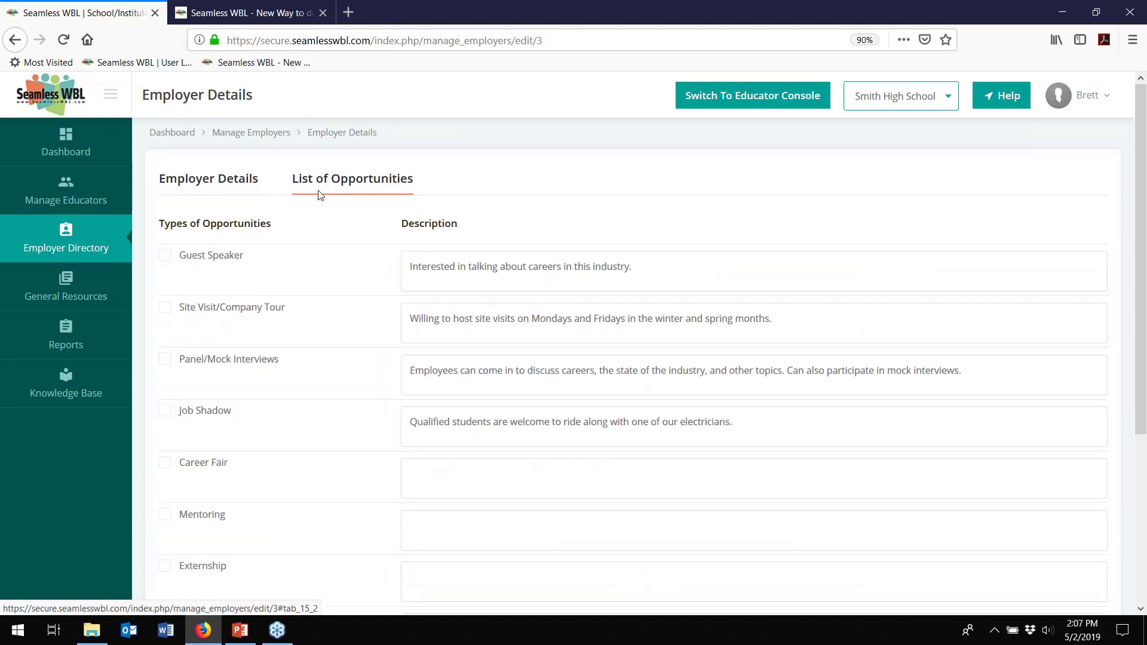
pyautogui.click(165, 263)
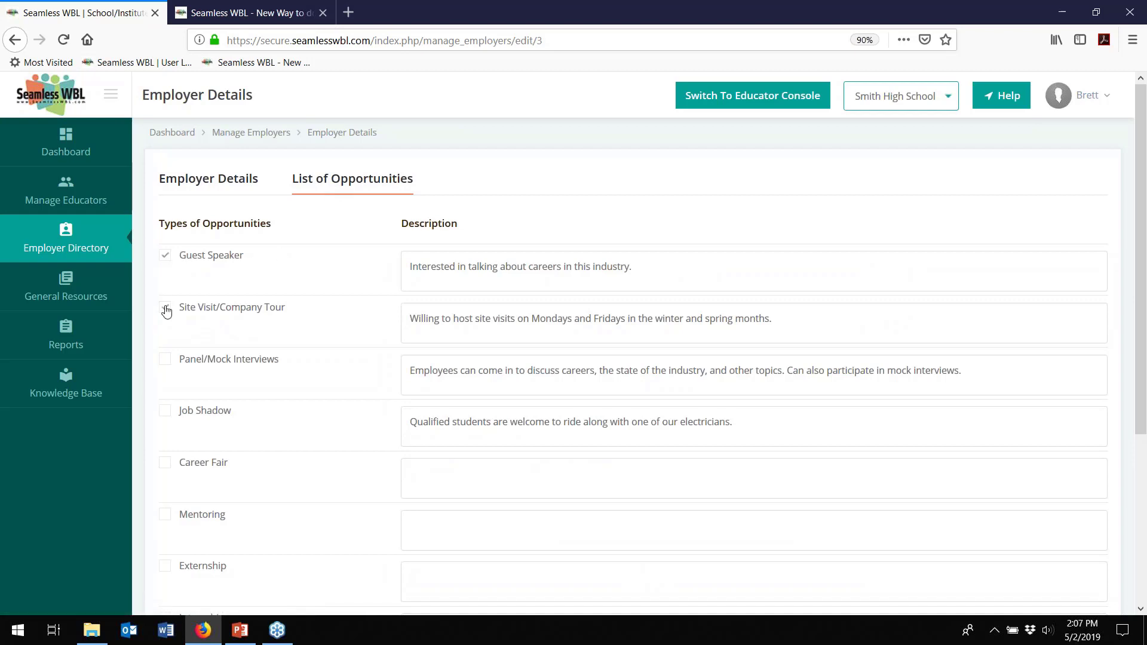
pyautogui.click(166, 361)
pyautogui.click(169, 415)
# - Tick Internship and then untick it, leaving it not offered
pyautogui.scroll(-5, 342, 431)
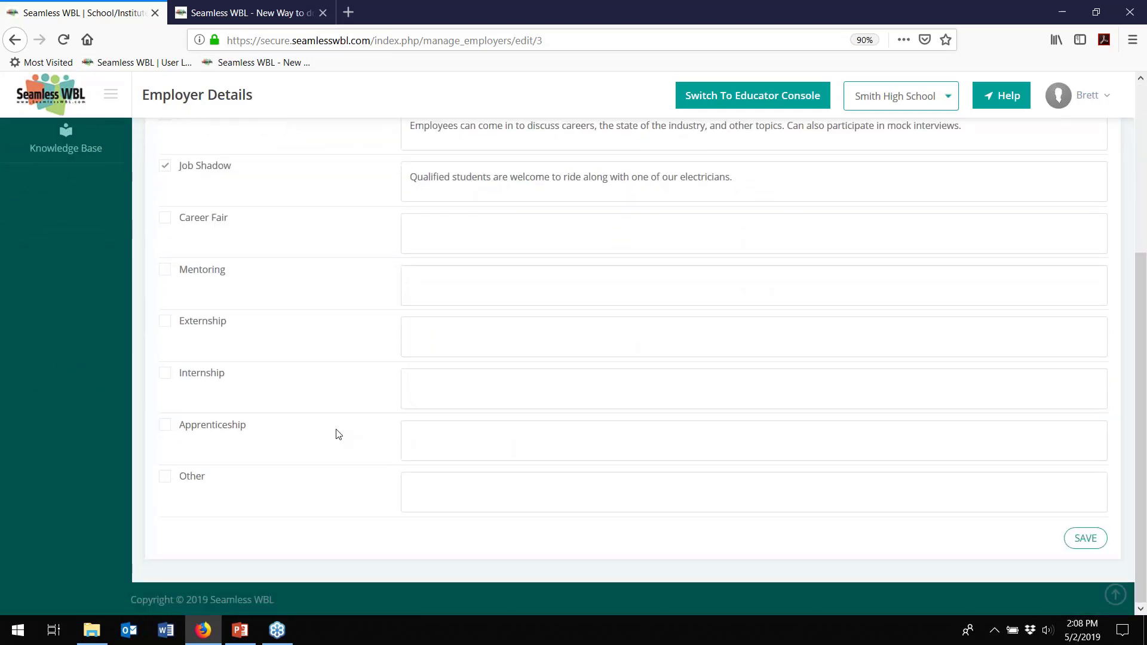
pyautogui.click(164, 373)
pyautogui.click(167, 377)
pyautogui.scroll(5, 311, 389)
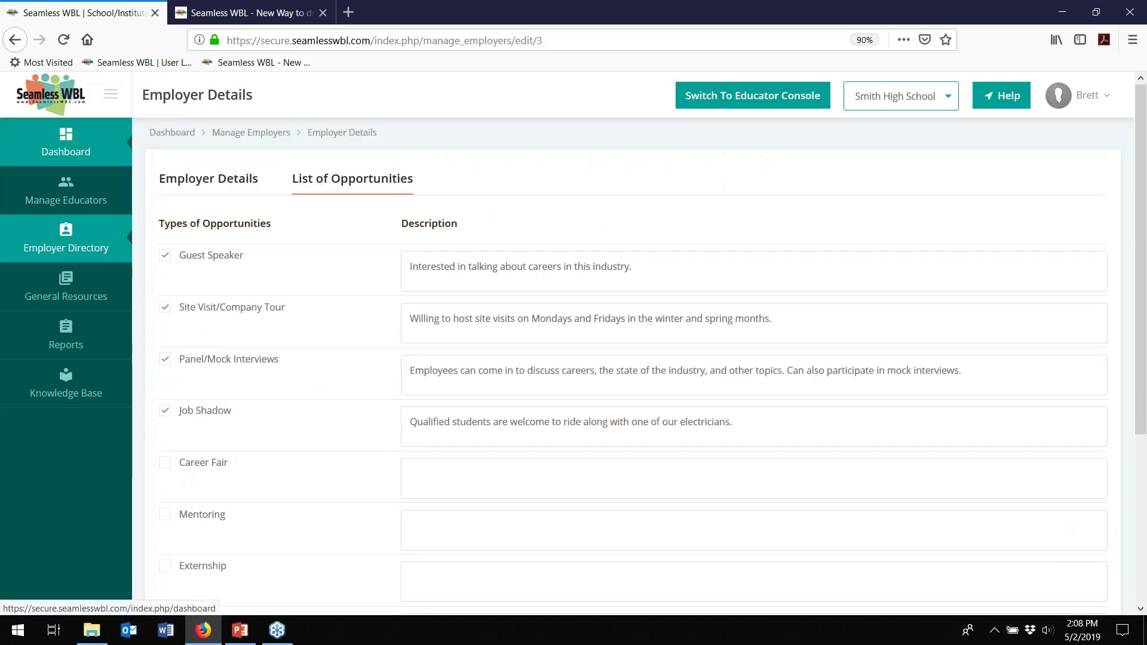
# - In the Educator Console's Employer Search, reset the filters to list all 10 employers
pyautogui.click(740, 97)
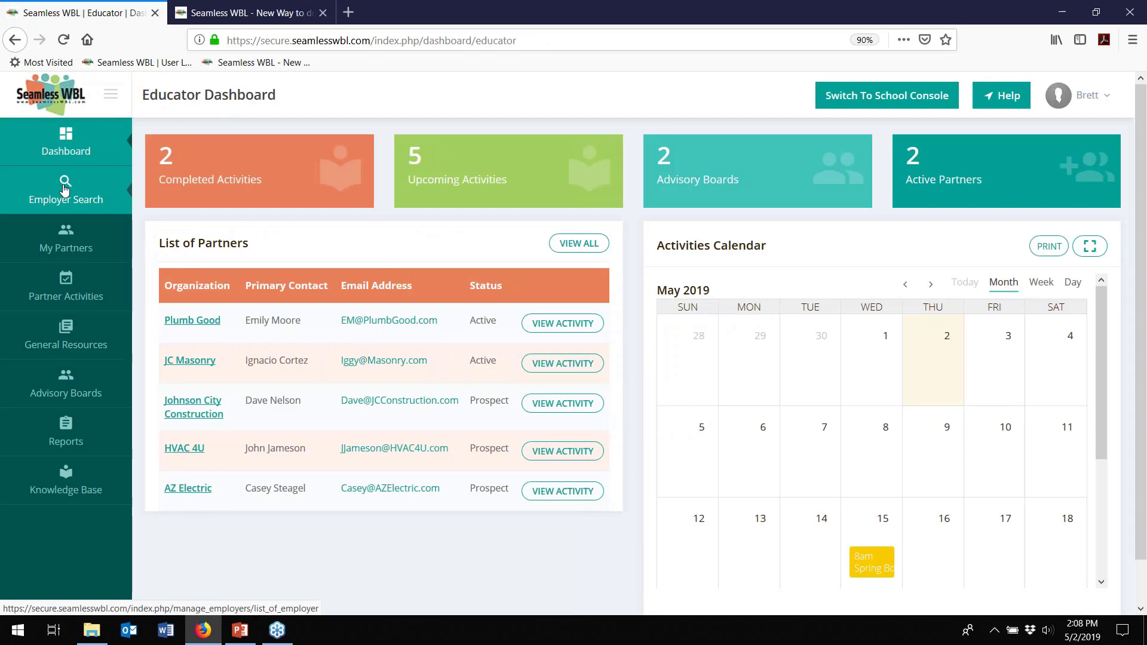
pyautogui.click(65, 189)
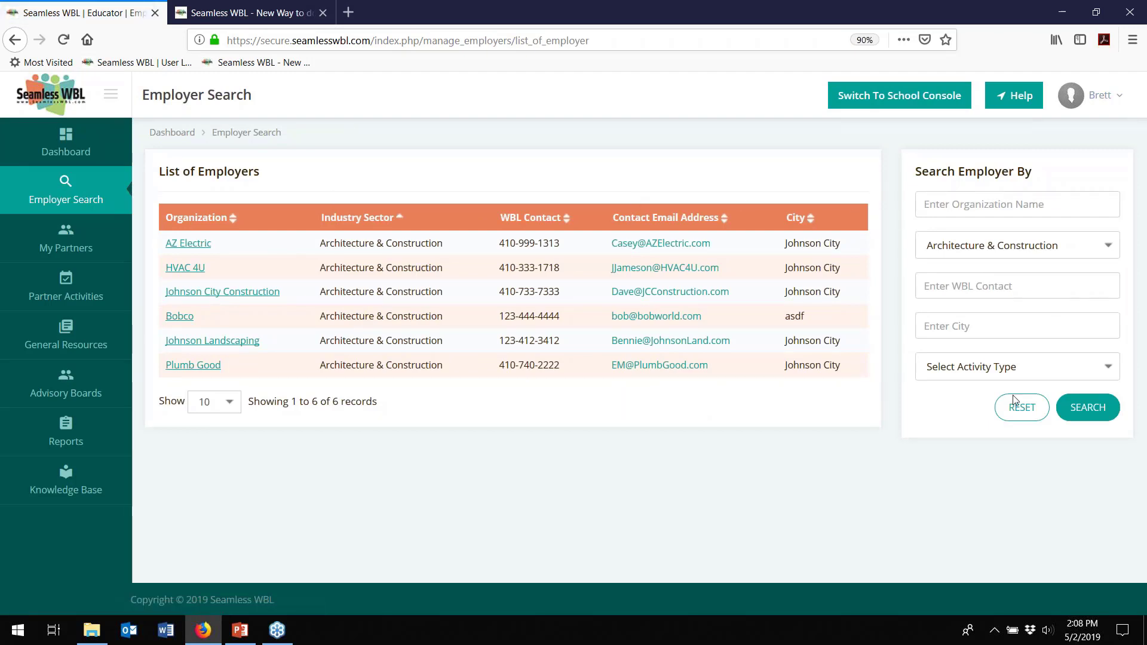
pyautogui.click(1015, 404)
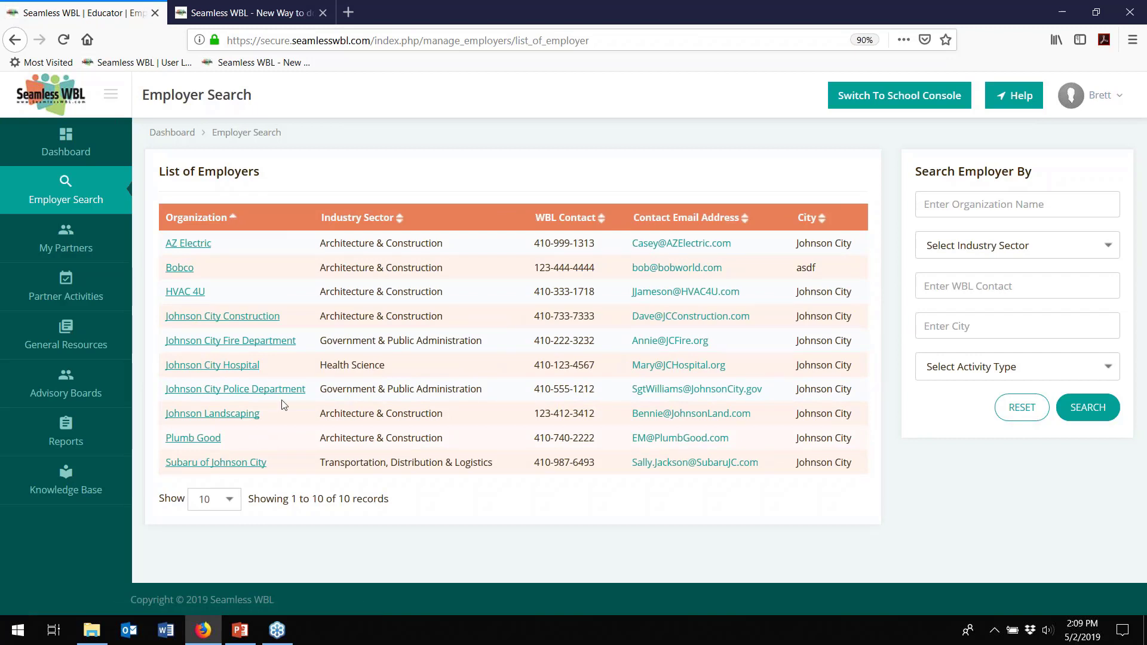
# - Open AZ Electric from Employer Search and review its four offered opportunities and application details
pyautogui.click(184, 245)
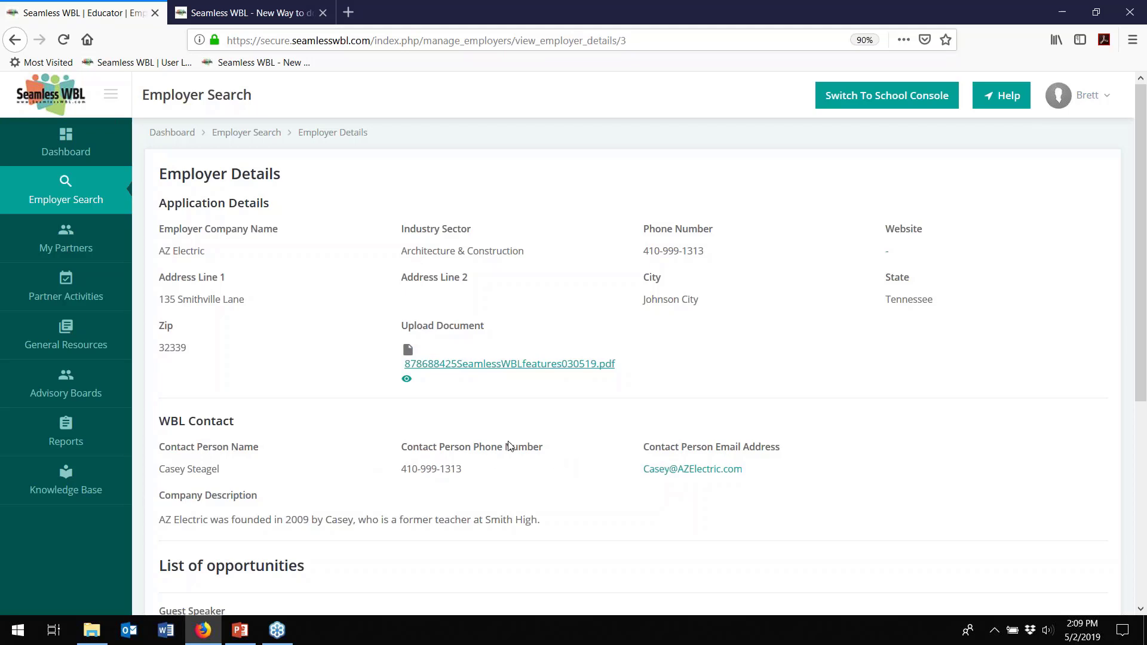
pyautogui.scroll(-5, 493, 435)
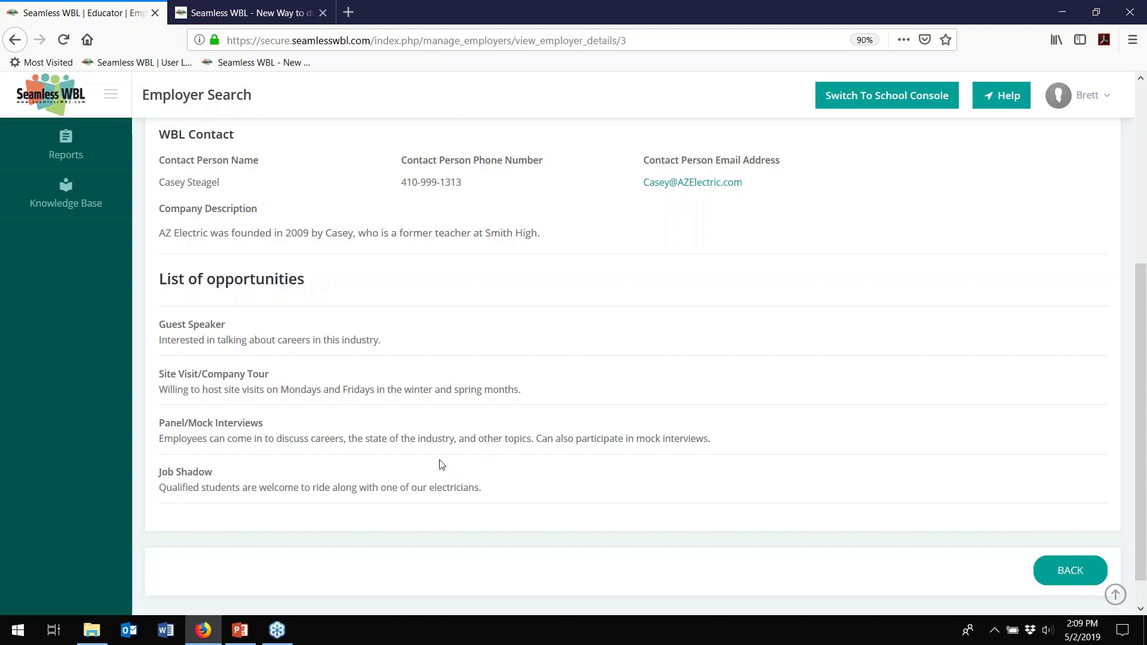
pyautogui.scroll(5, 405, 444)
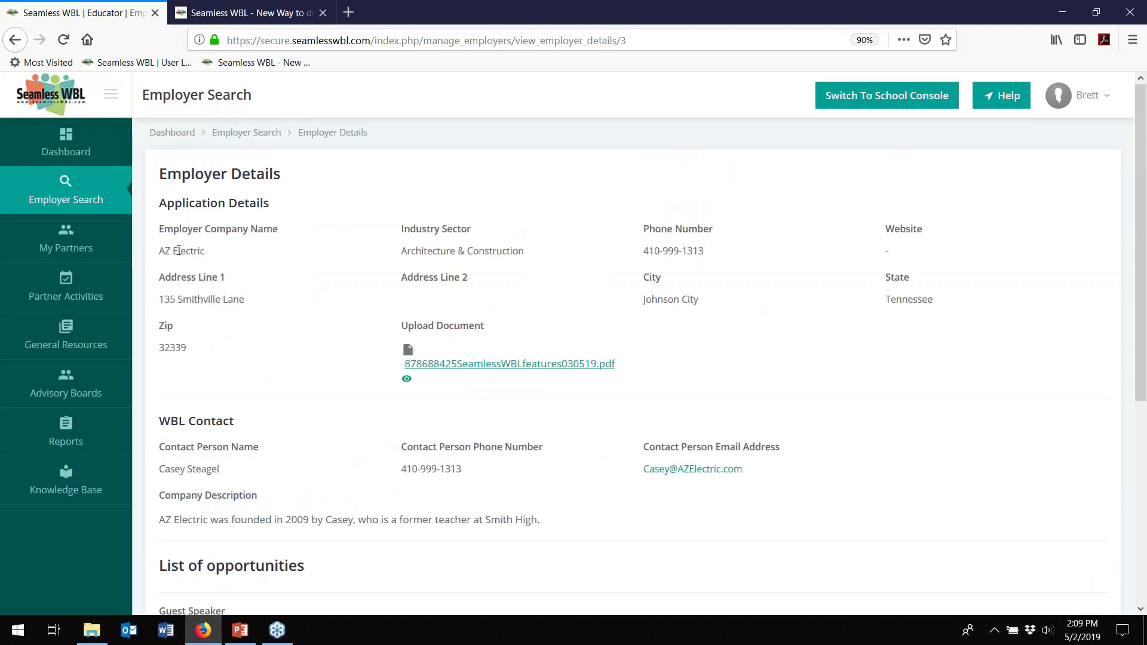
# - Return to the educator Dashboard, then bring up Manage My Partners with its five partner organizations
pyautogui.click(67, 153)
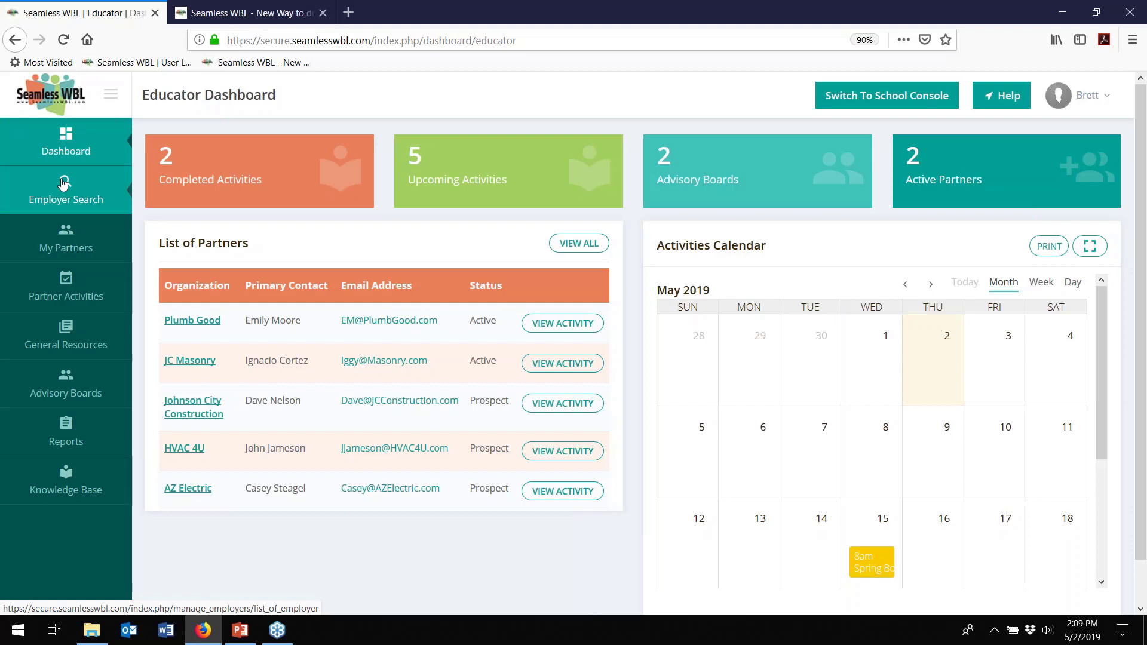
pyautogui.click(62, 242)
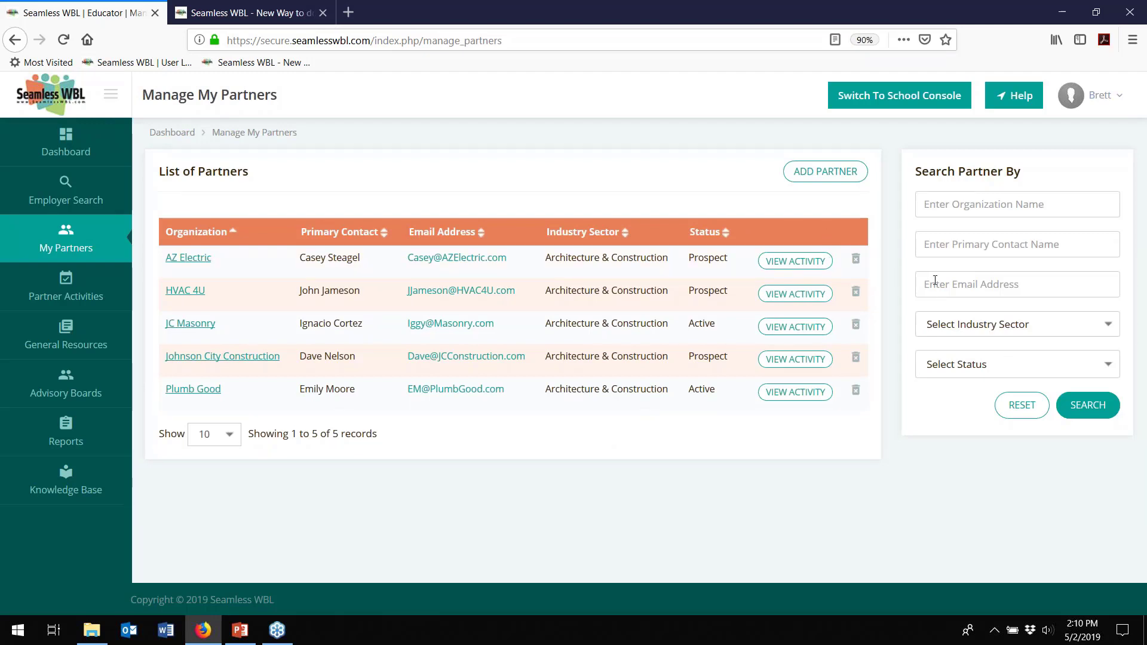
# - Open Plumb Good's partner details, showing its Johnson City address and Active status
pyautogui.click(190, 390)
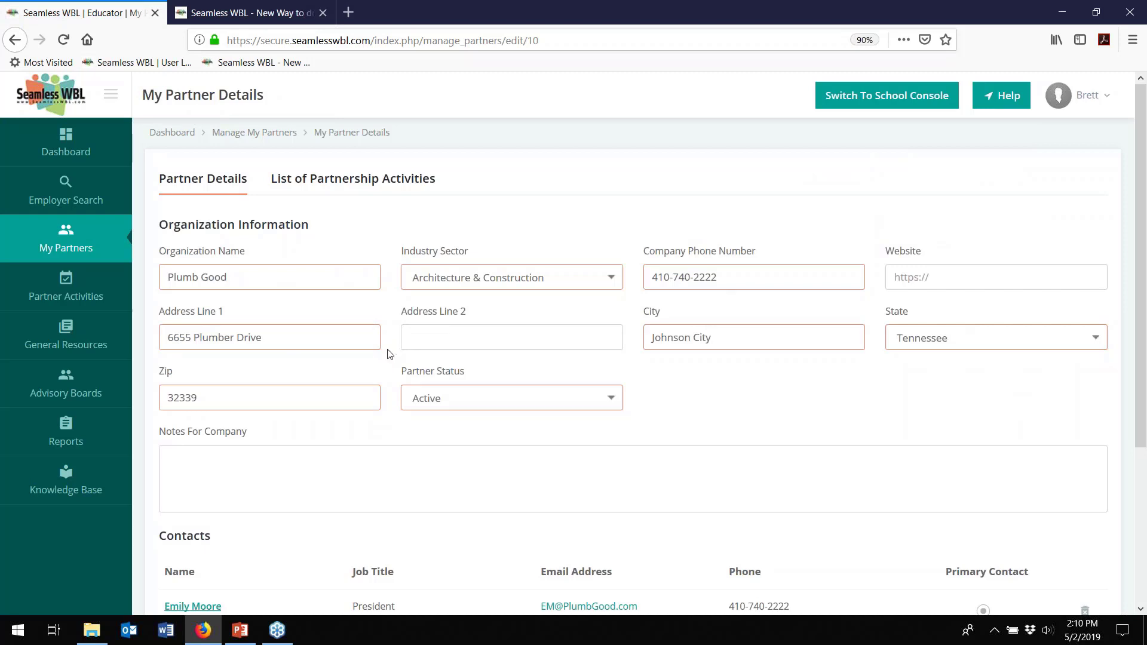
# - Scroll down to Plumb Good's two contacts: the primary-contact President and the Office Manager
pyautogui.scroll(-3, 389, 354)
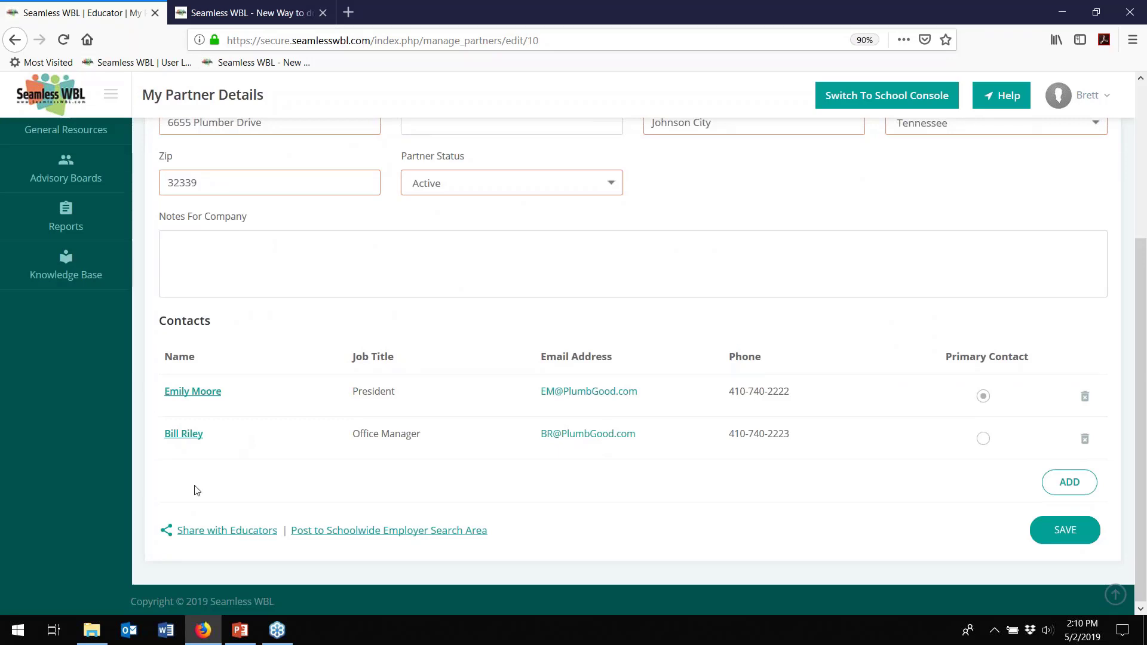
# - Share Plumb Good's partner record with two additional educators and close the sharing window
pyautogui.click(222, 536)
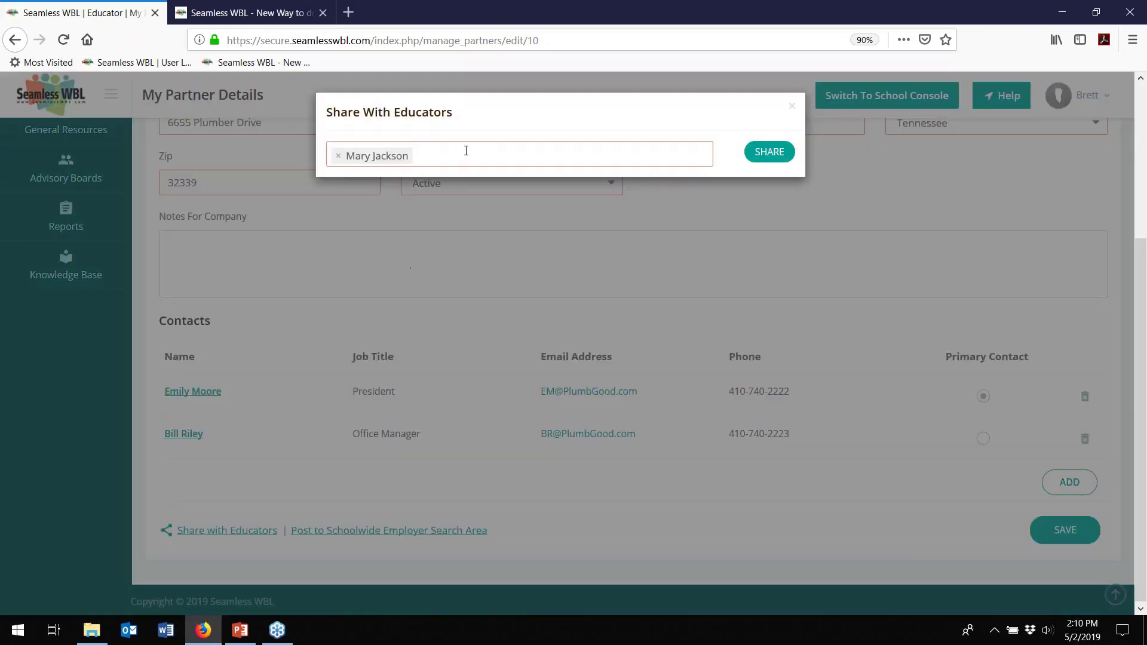
pyautogui.click(465, 152)
pyautogui.click(466, 178)
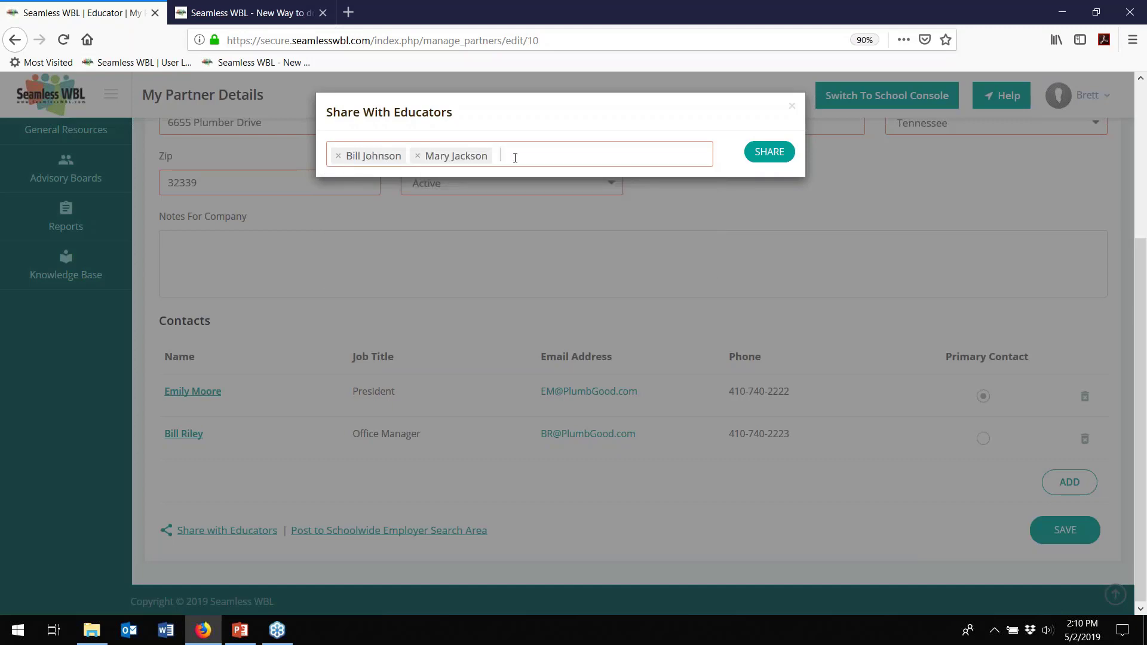
pyautogui.click(518, 156)
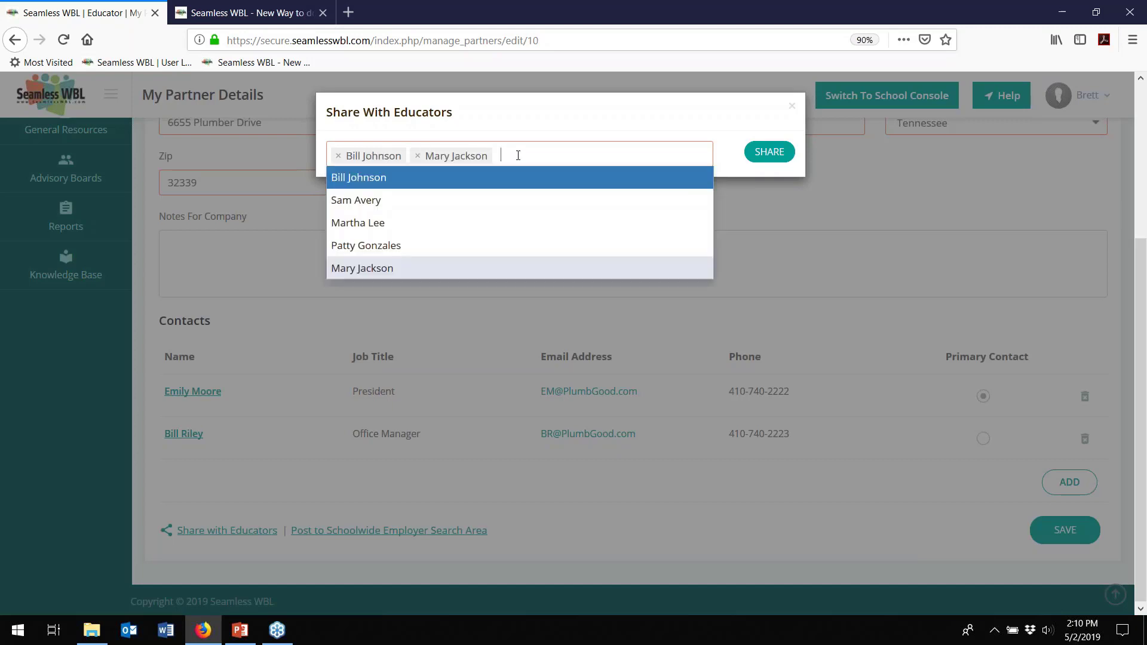
pyautogui.click(431, 246)
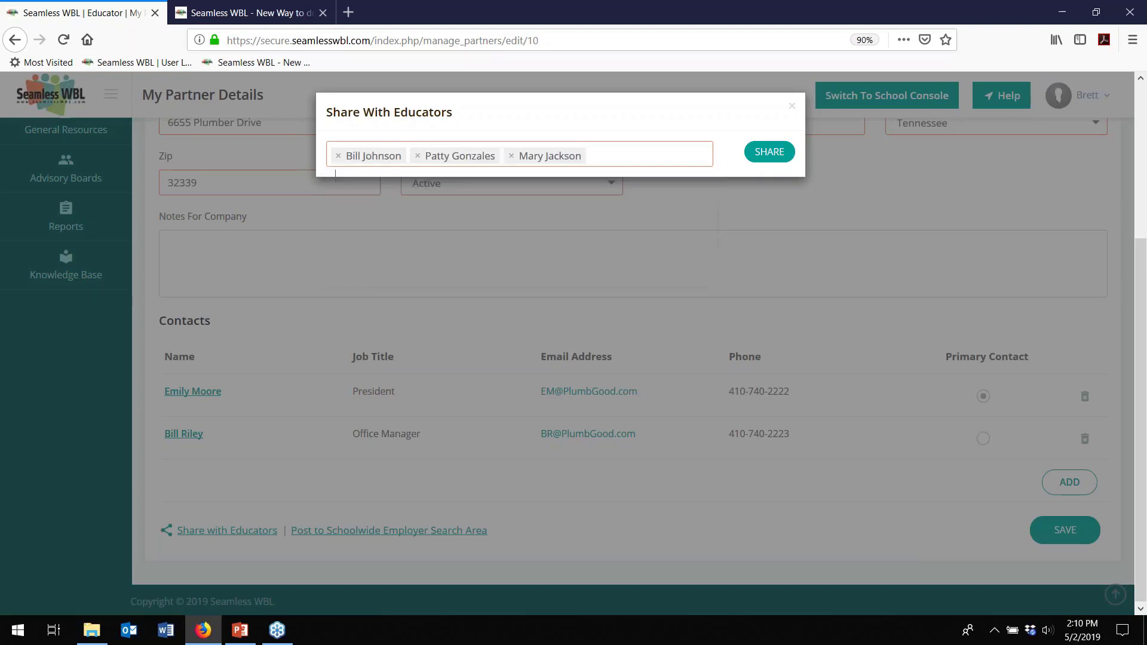
pyautogui.click(792, 105)
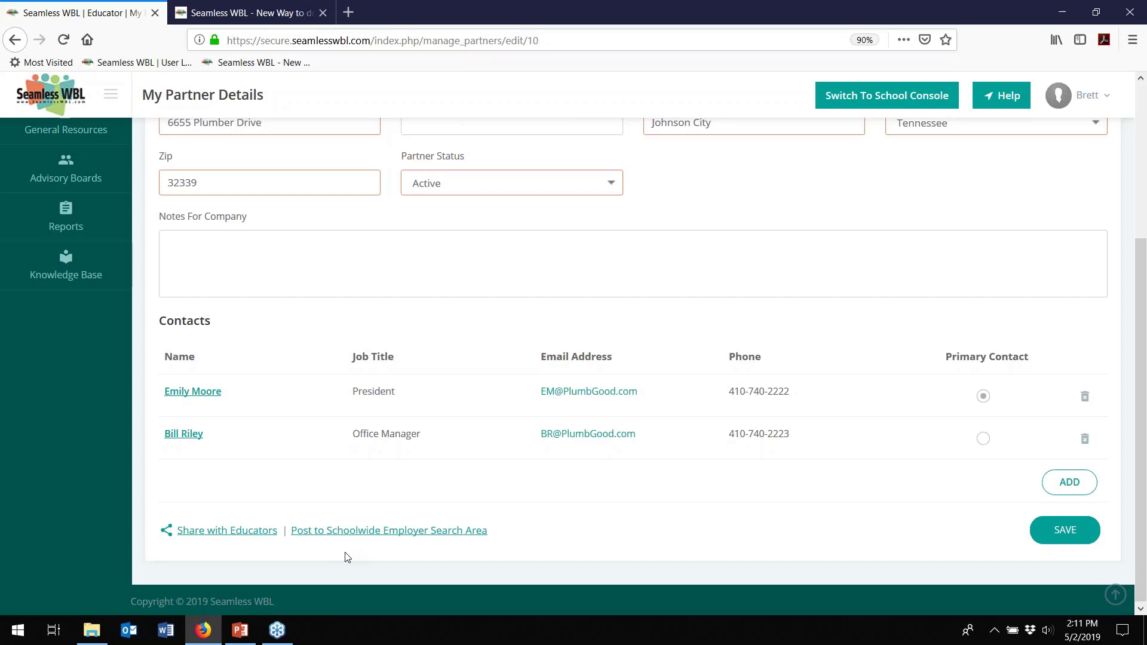
pyautogui.scroll(4, 338, 559)
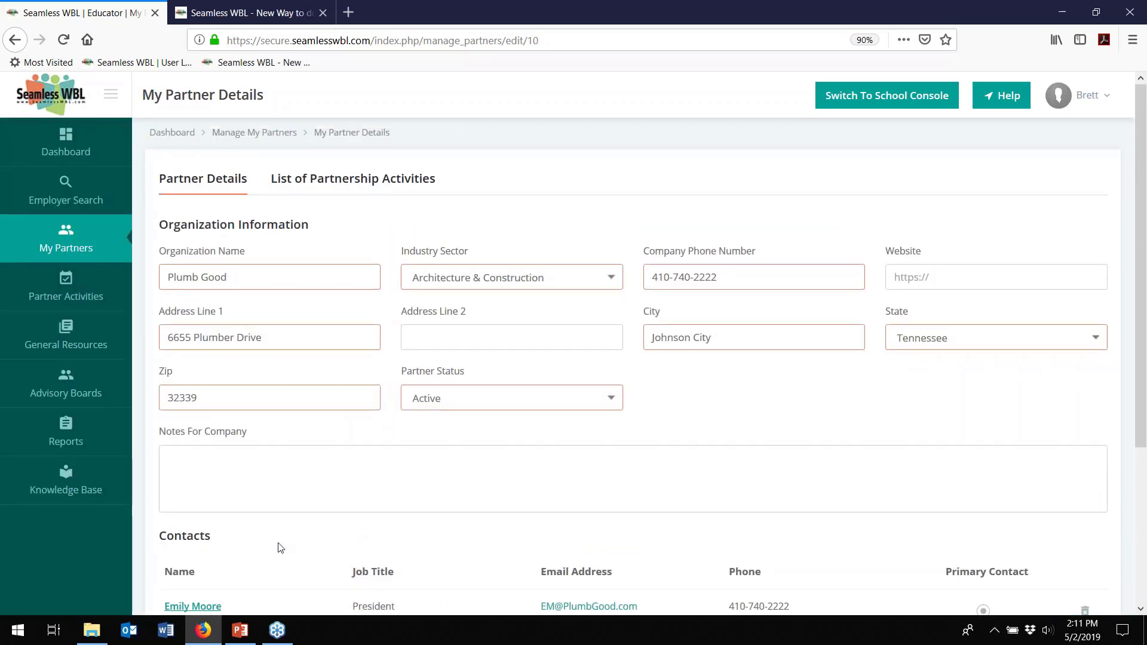
pyautogui.click(340, 187)
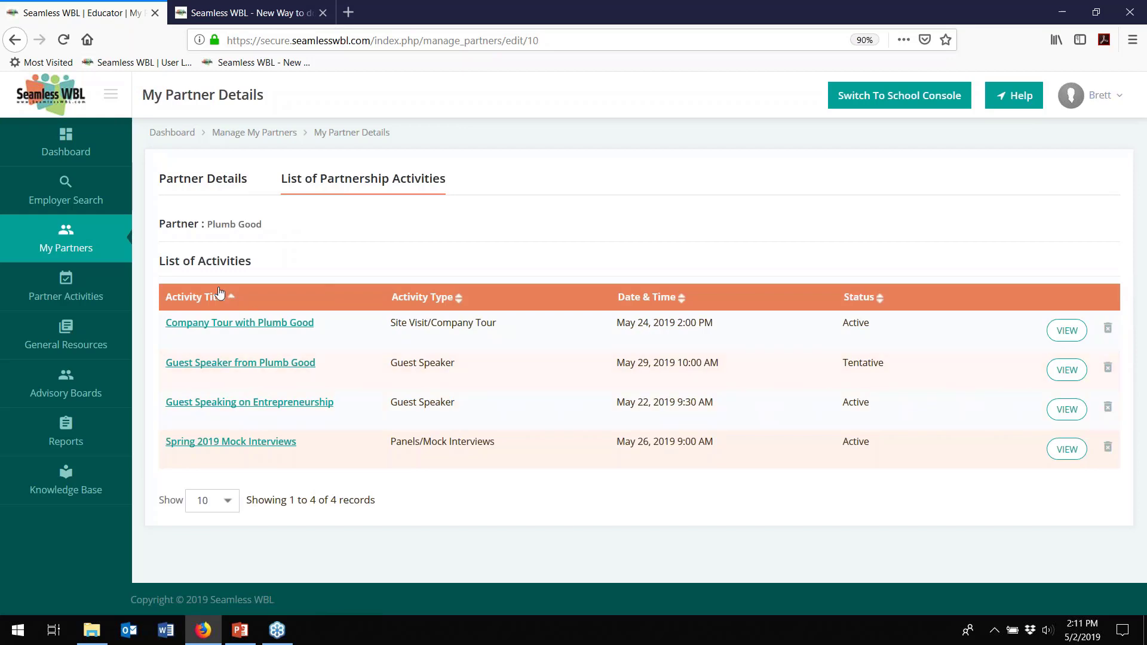
pyautogui.click(208, 182)
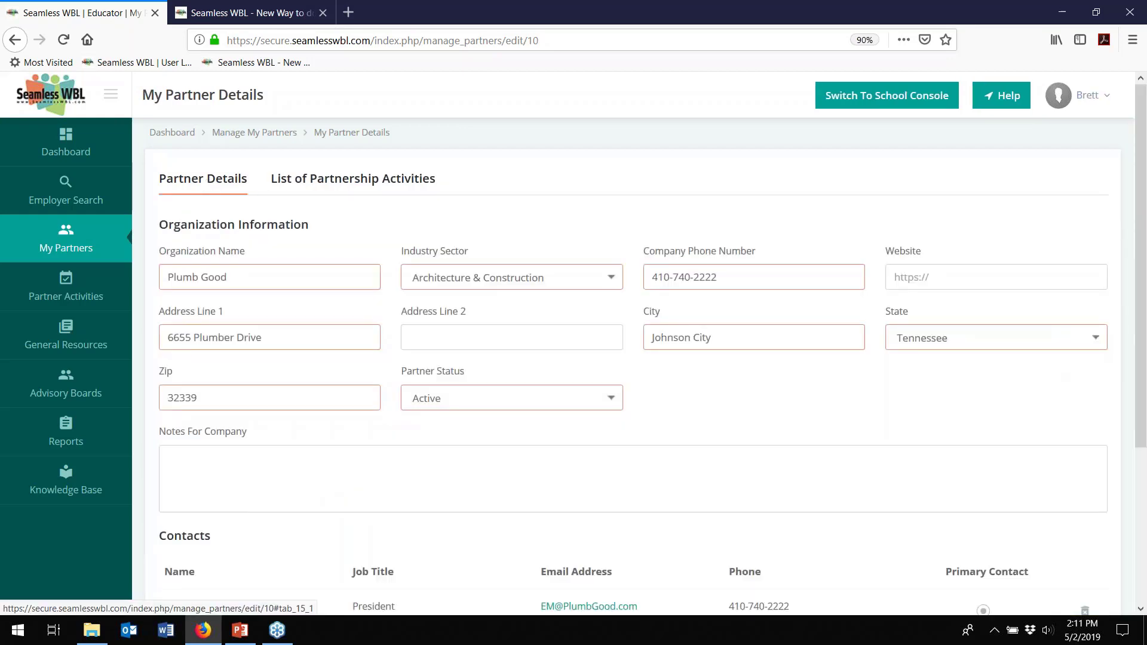
pyautogui.scroll(-5, 303, 360)
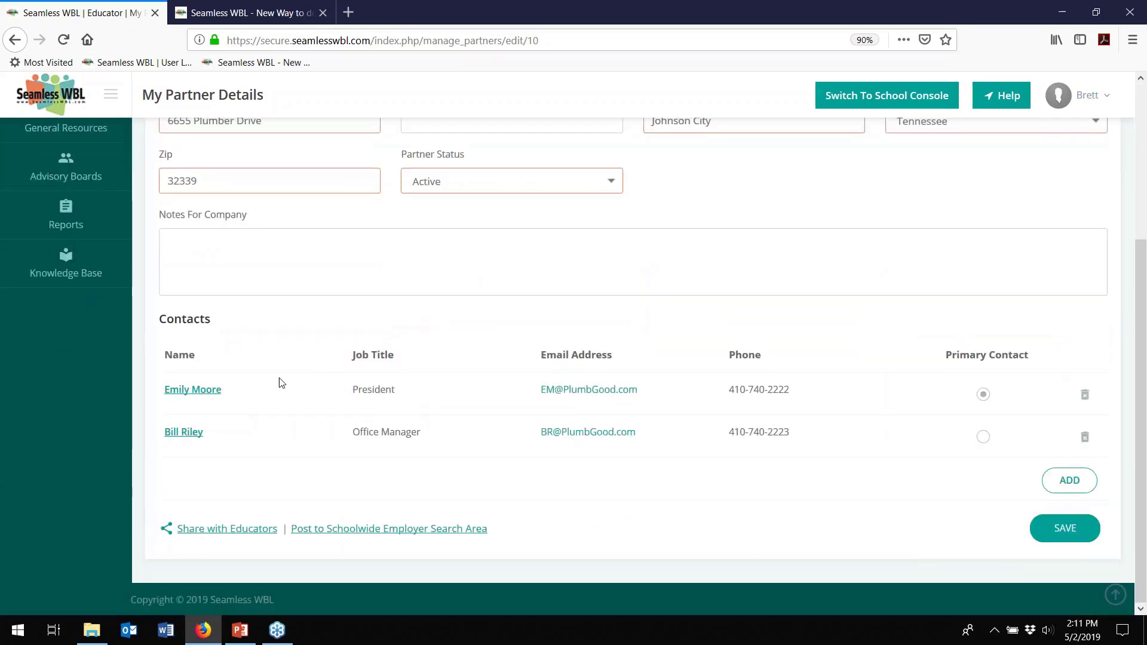
# - Review the Plumb Good president's contact record and activities, then list all seven partner activities
pyautogui.click(200, 392)
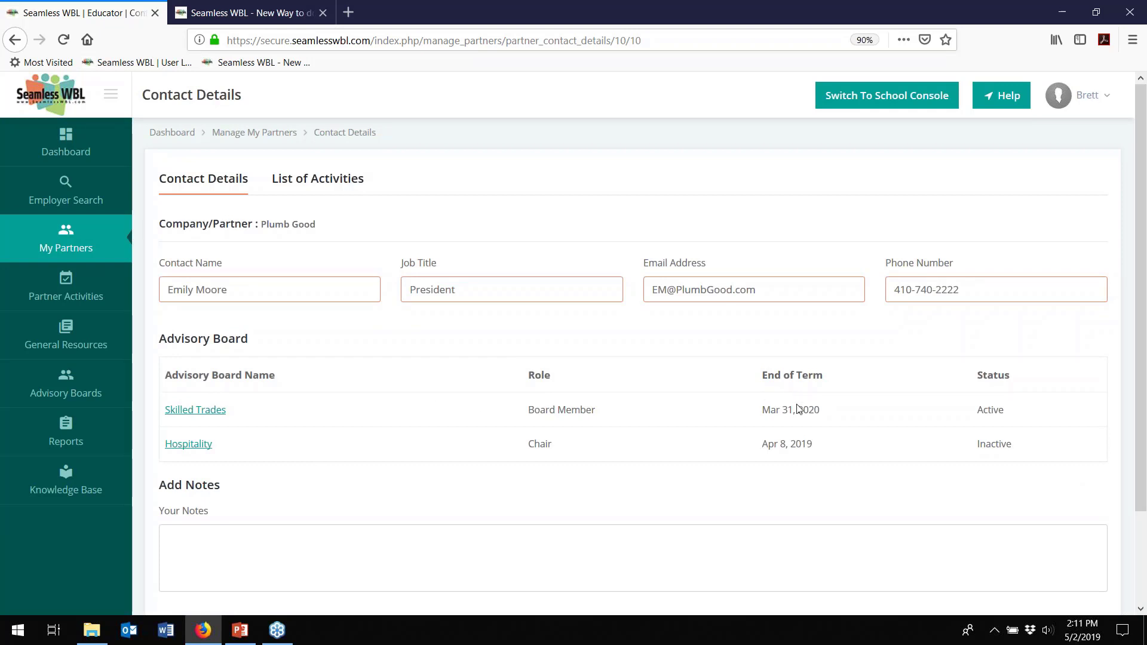
pyautogui.click(327, 184)
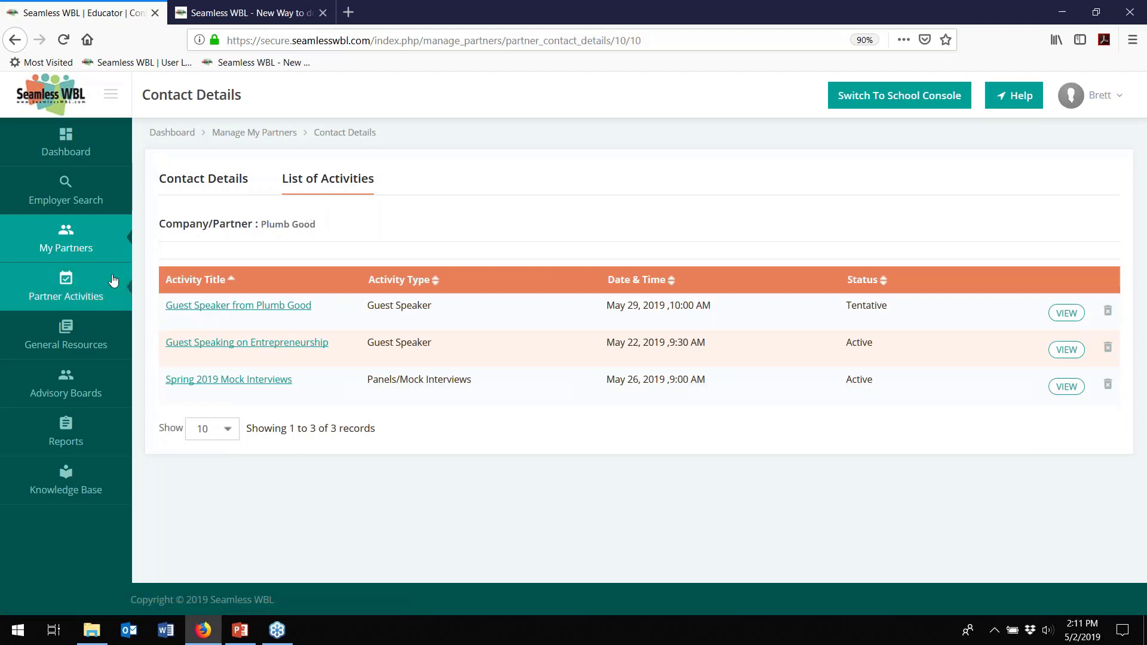
pyautogui.click(65, 289)
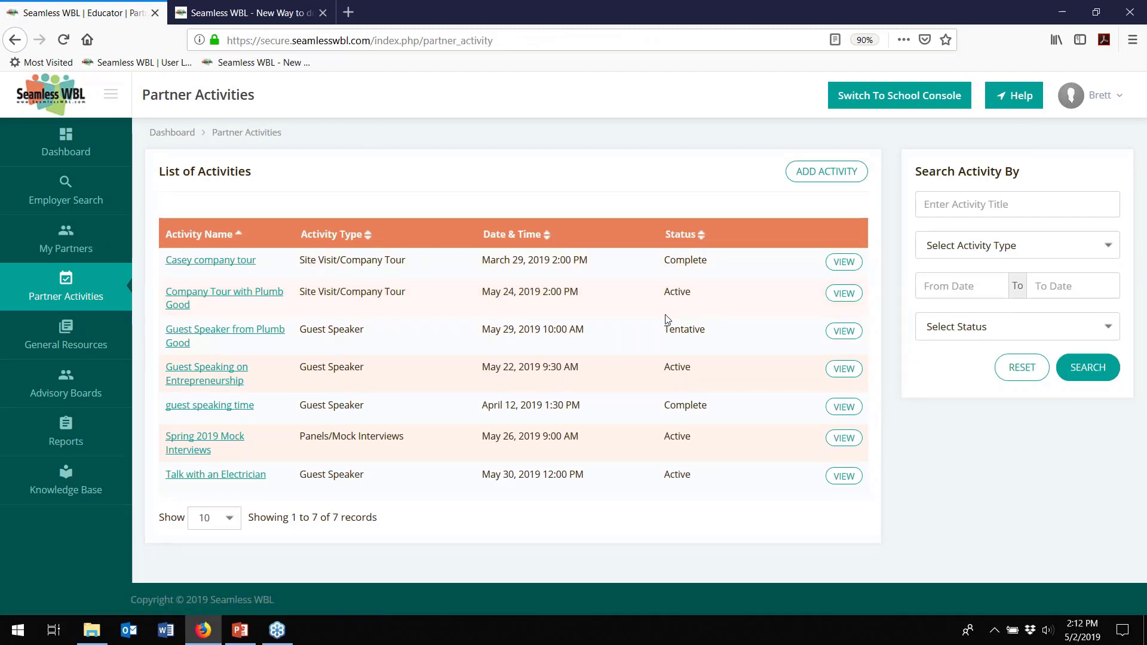
# - Open Guest Speaking on Entrepreneurship, keep Guest Speaker as its type, and scroll to Students Details
pyautogui.click(202, 371)
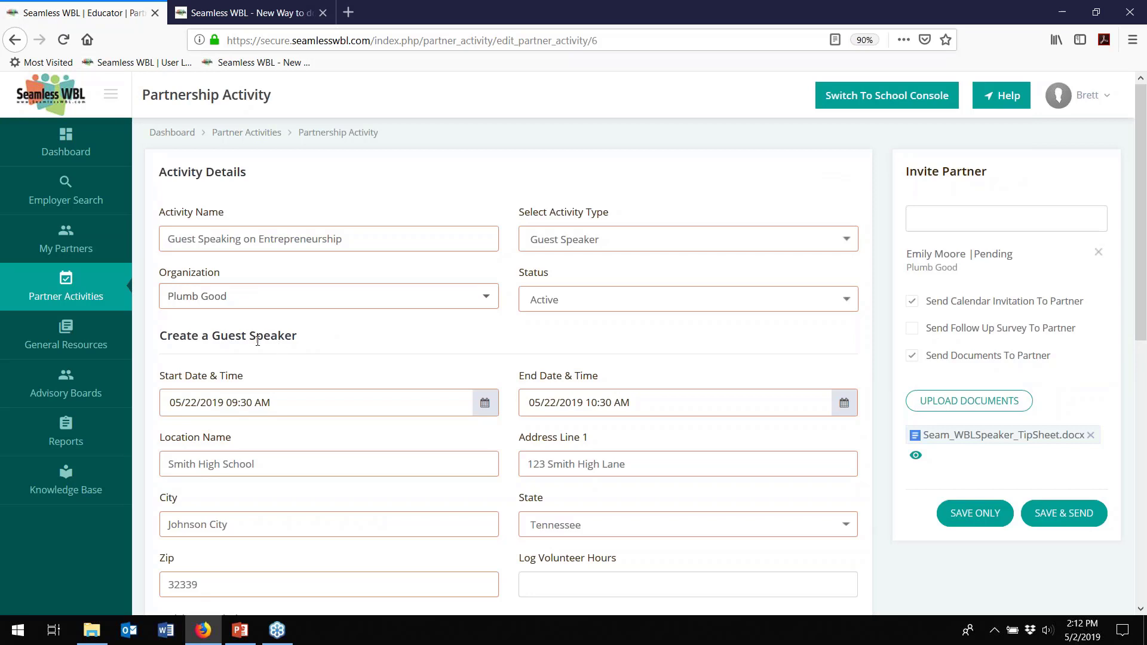
pyautogui.click(604, 245)
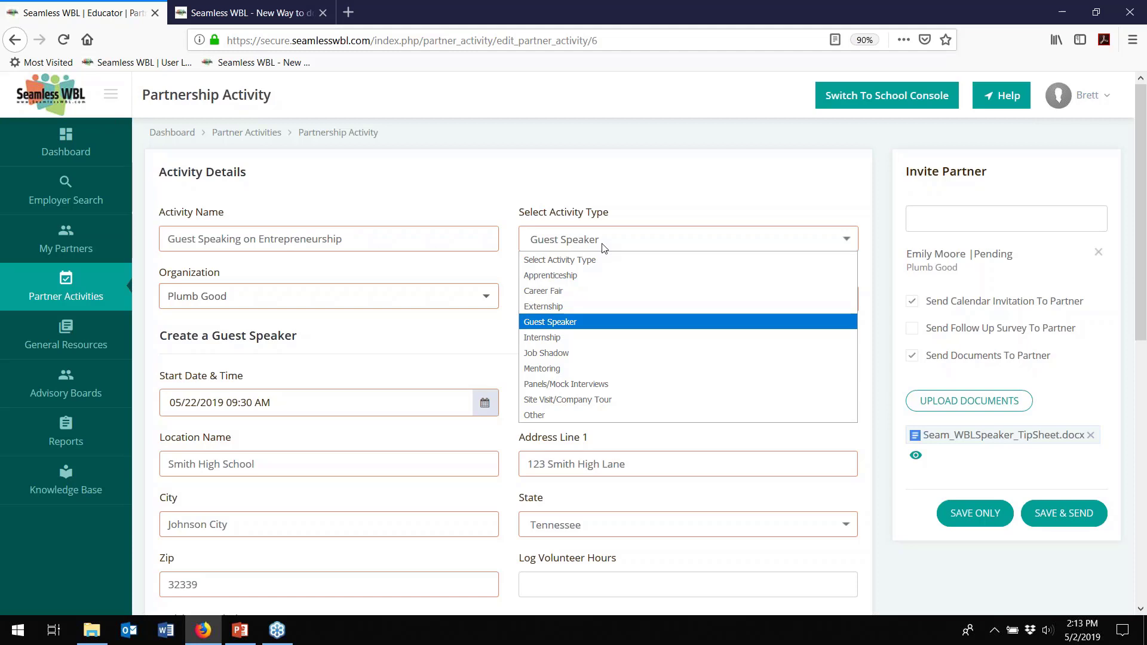
pyautogui.click(681, 195)
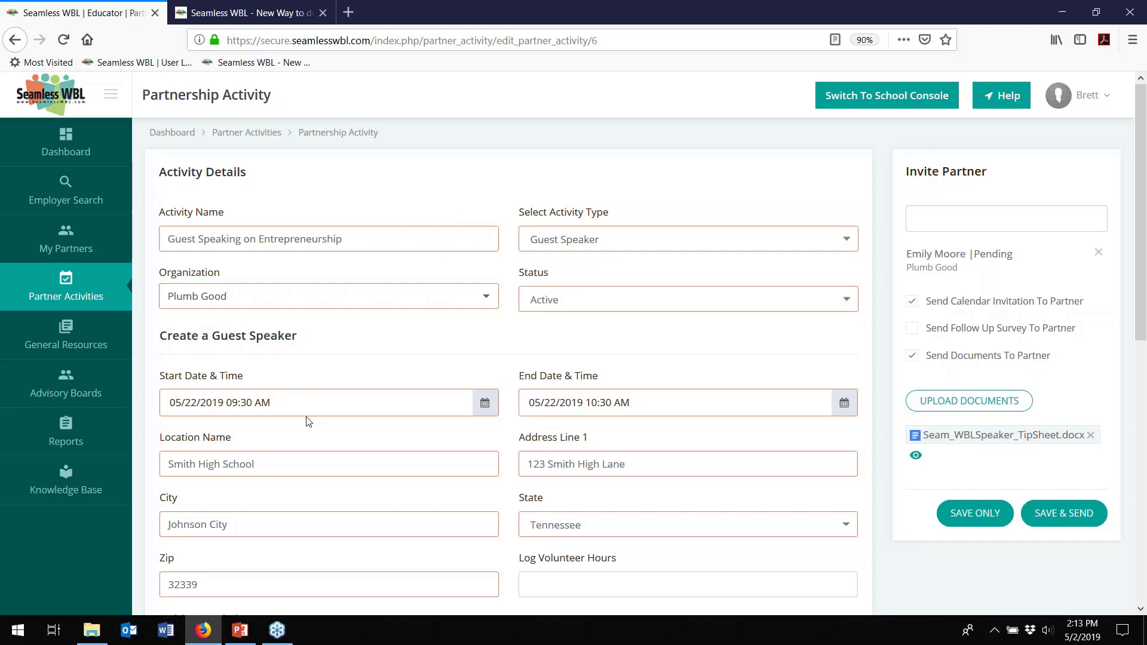
pyautogui.scroll(-1, 308, 422)
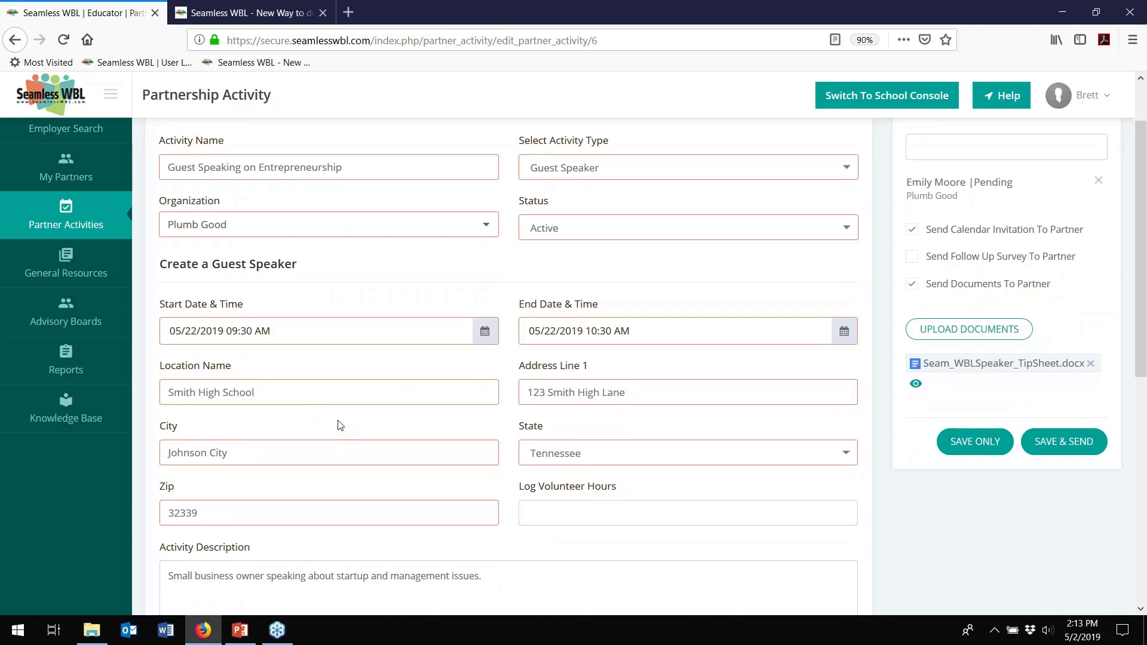
pyautogui.scroll(-5, 339, 425)
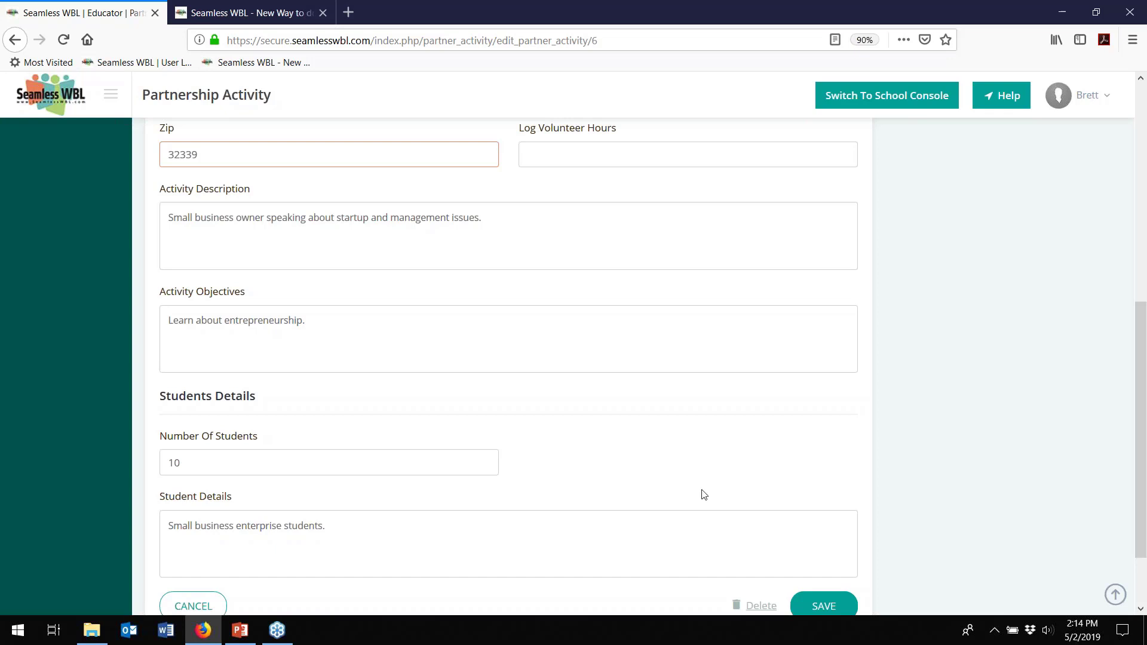
# - Invite Plumb Good's office manager to the activity, then go to General Resources
pyautogui.scroll(6, 661, 481)
pyautogui.scroll(1, 661, 485)
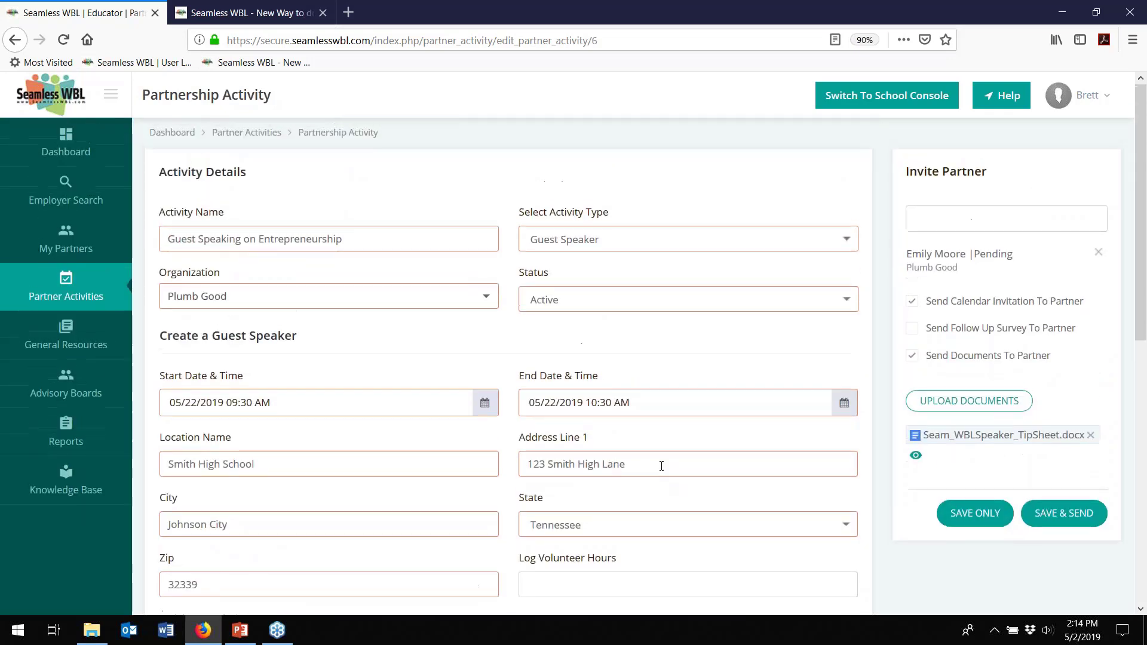
pyautogui.click(1029, 216)
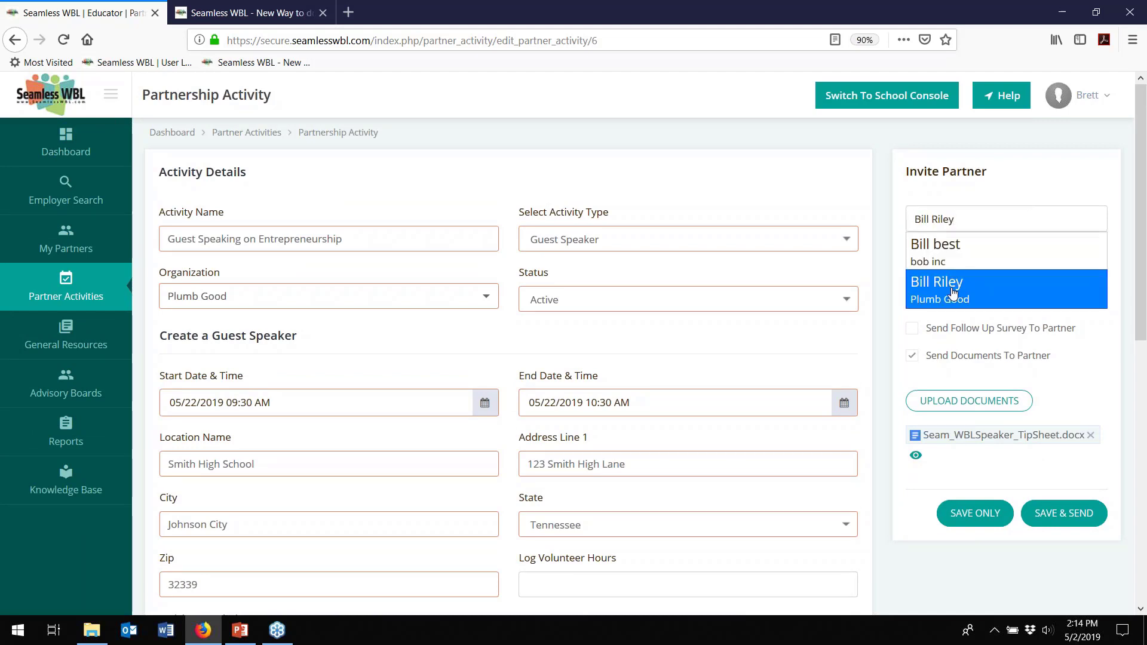
pyautogui.click(954, 291)
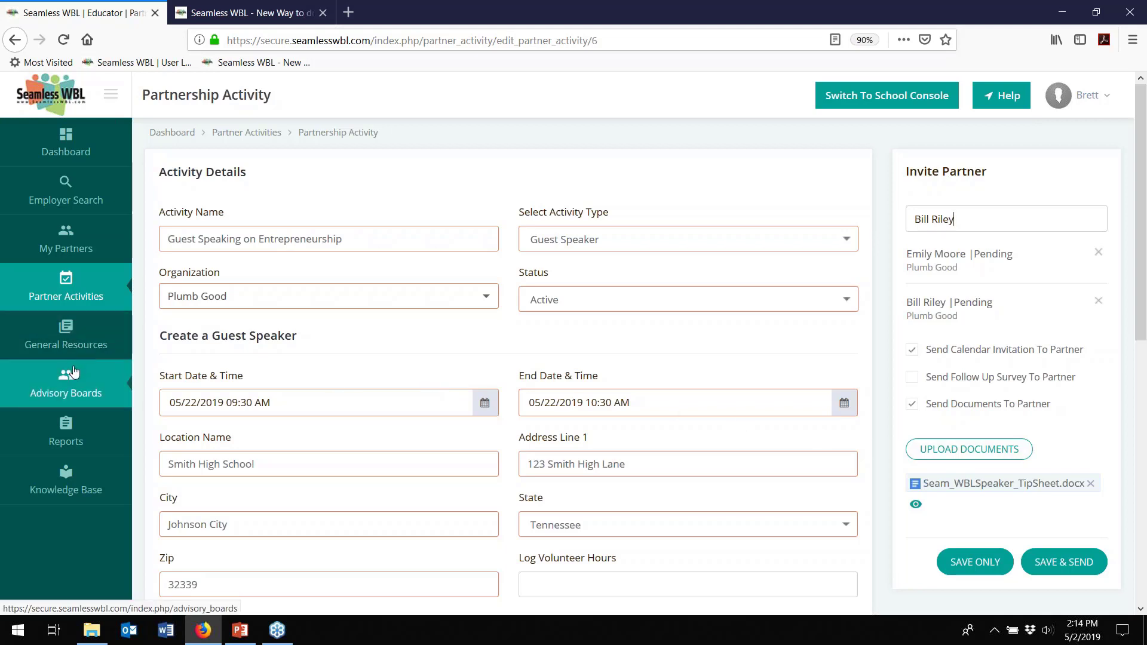
pyautogui.click(66, 326)
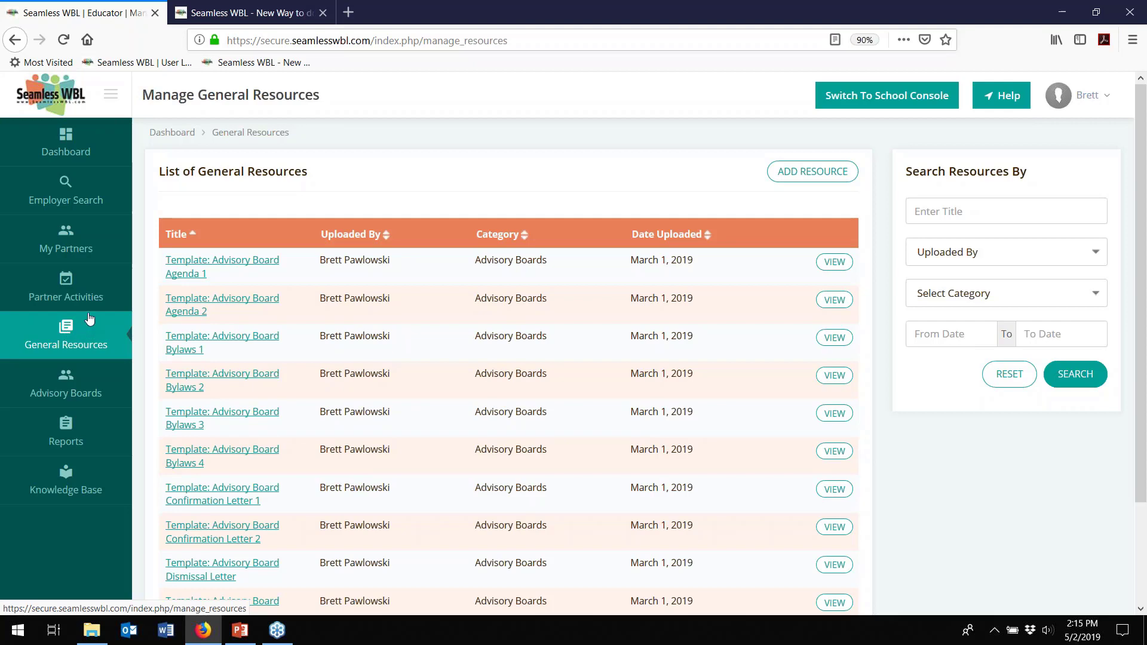
# - Filter the general resources by the Advisory Boards category to list its 18 templates
pyautogui.scroll(-3, 289, 323)
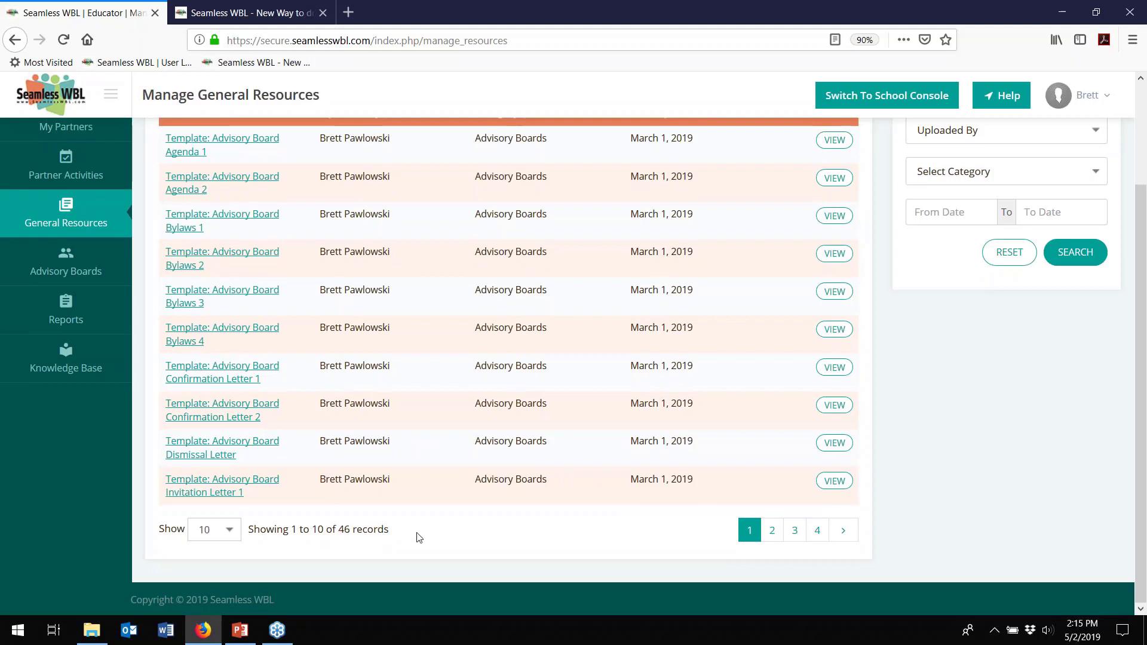
pyautogui.scroll(3, 419, 537)
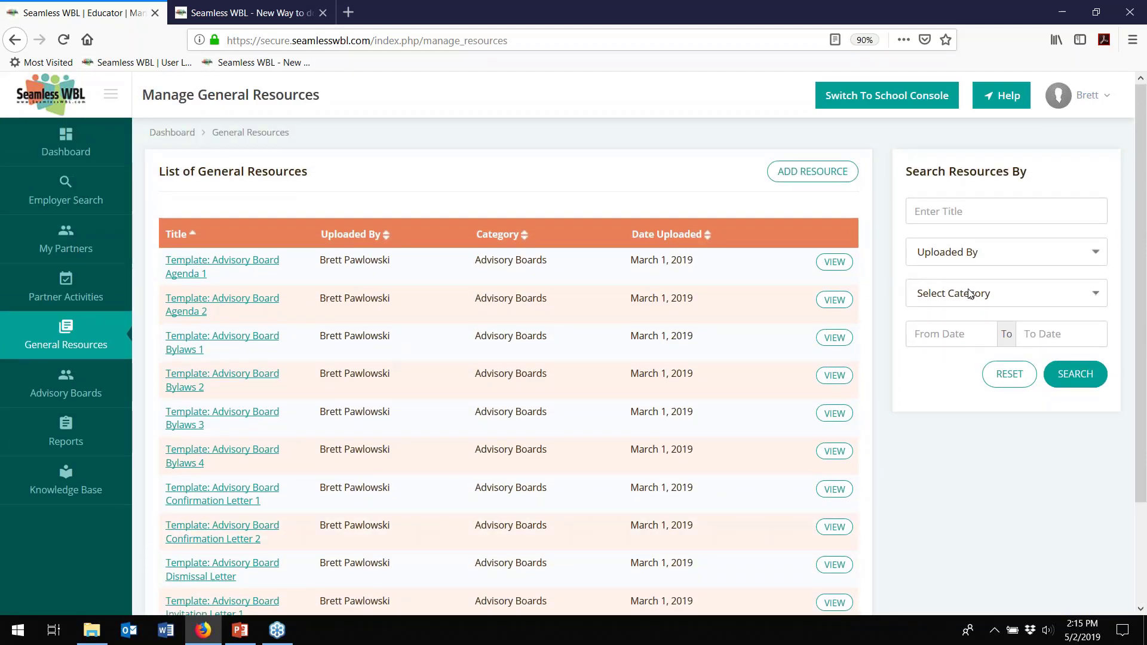
pyautogui.click(969, 293)
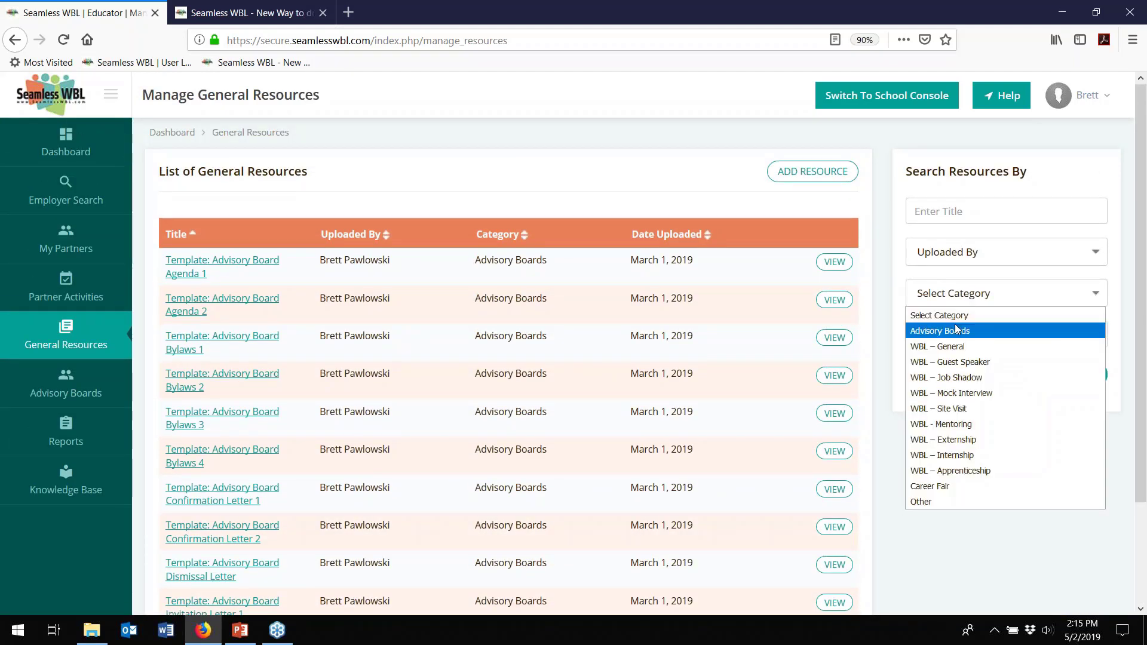
pyautogui.click(957, 330)
pyautogui.click(1079, 376)
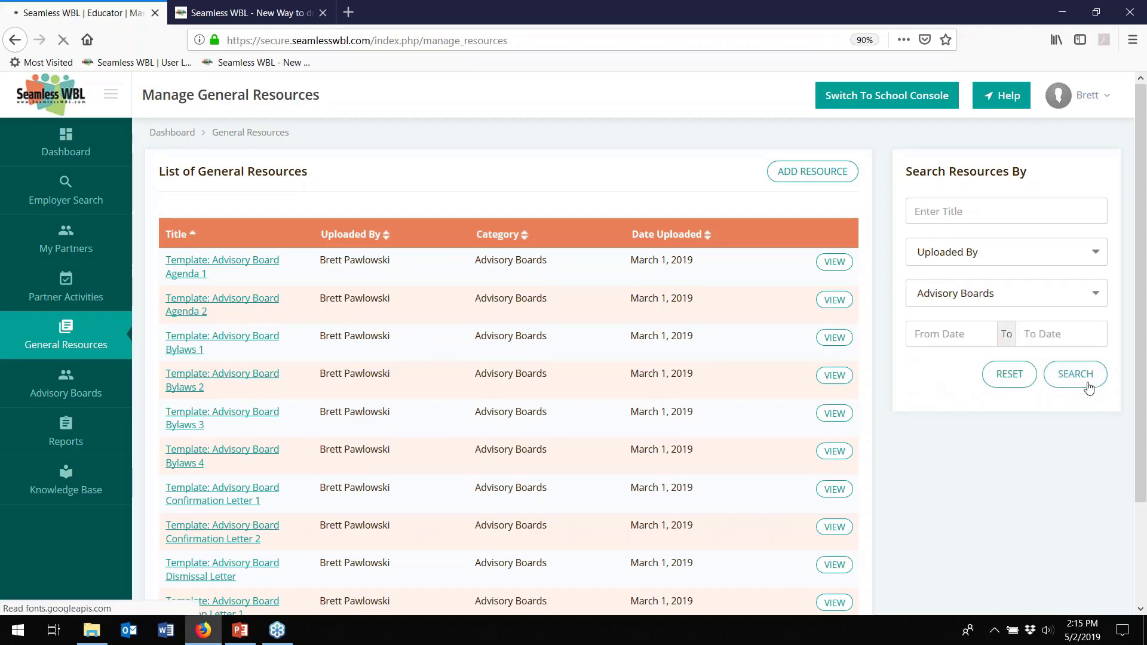
pyautogui.scroll(-2, 561, 397)
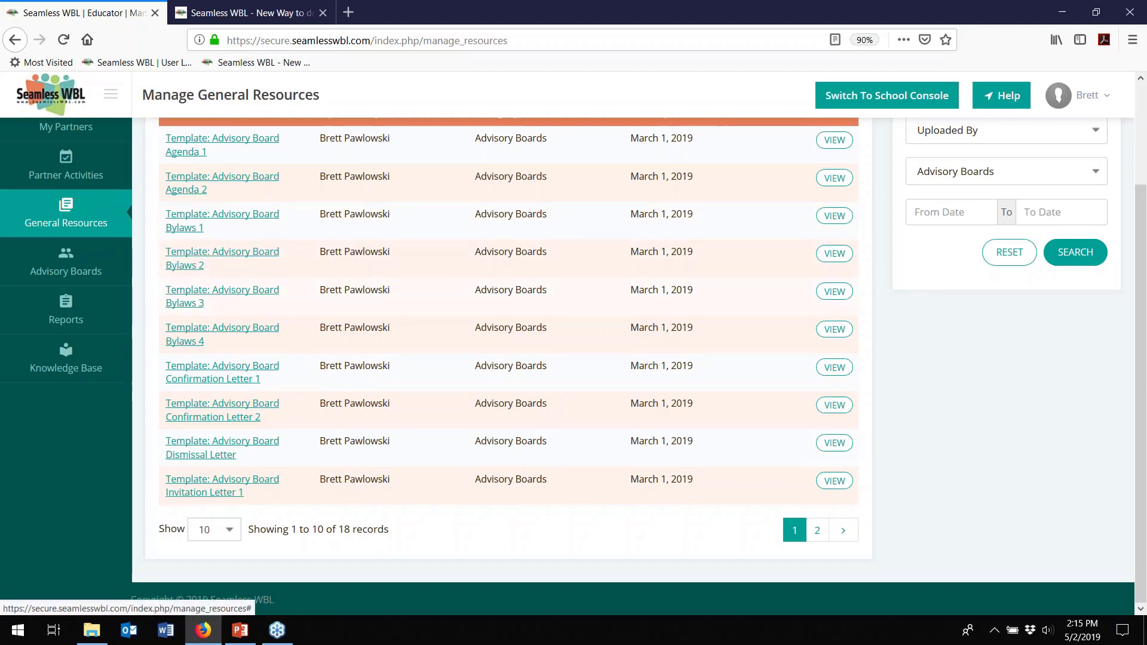
# - Open the Advisory Board Bylaws 1 template's .docx file in Word
pyautogui.click(185, 223)
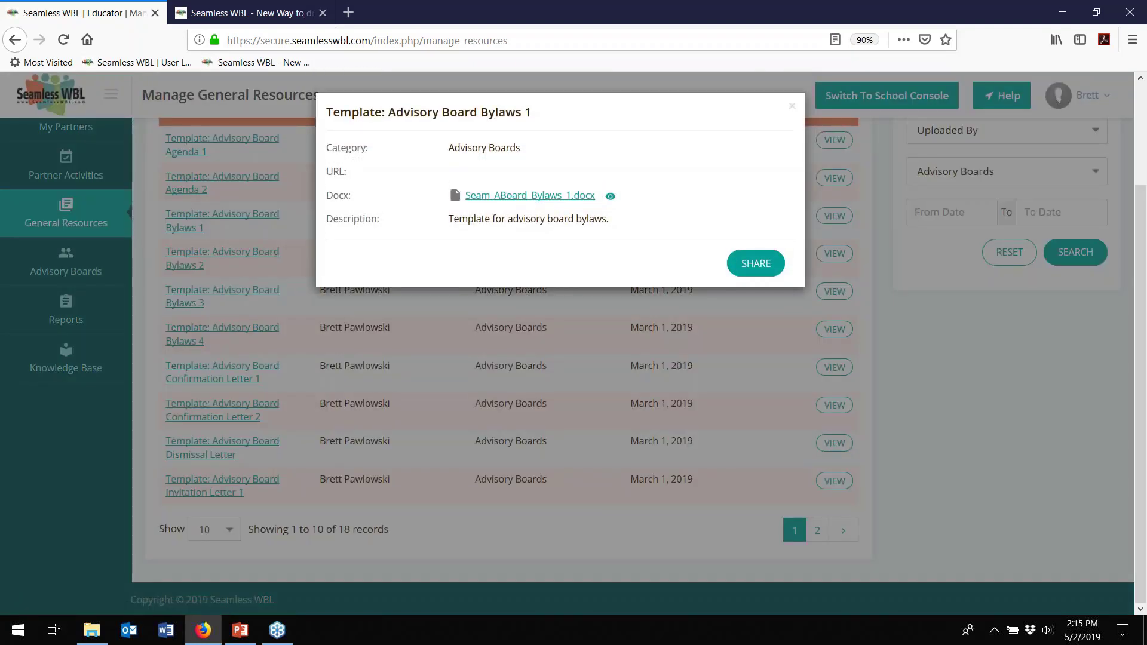
pyautogui.click(499, 202)
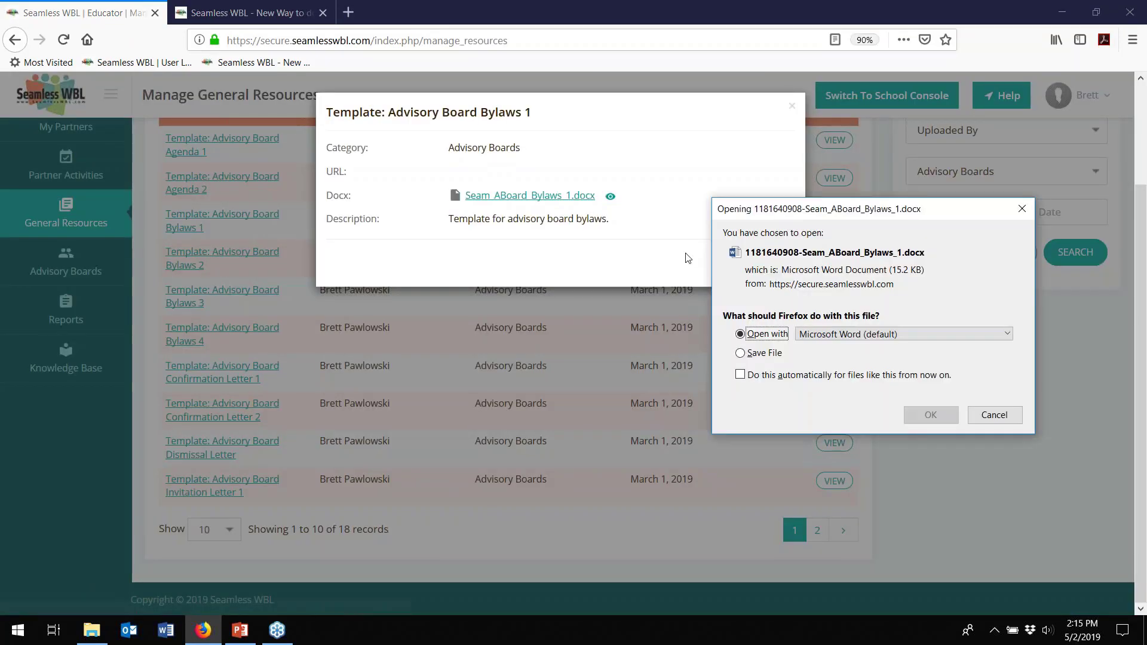
pyautogui.click(935, 416)
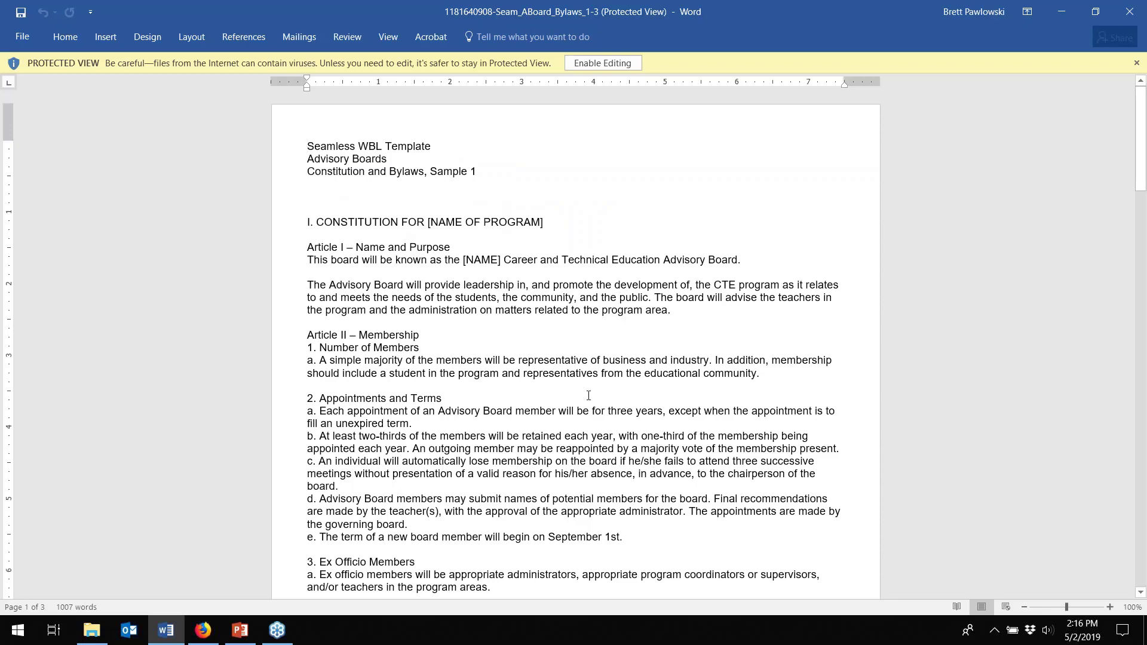
# - Scroll through the Bylaws 1 document in Word, then return to Firefox
pyautogui.scroll(-6, 538, 388)
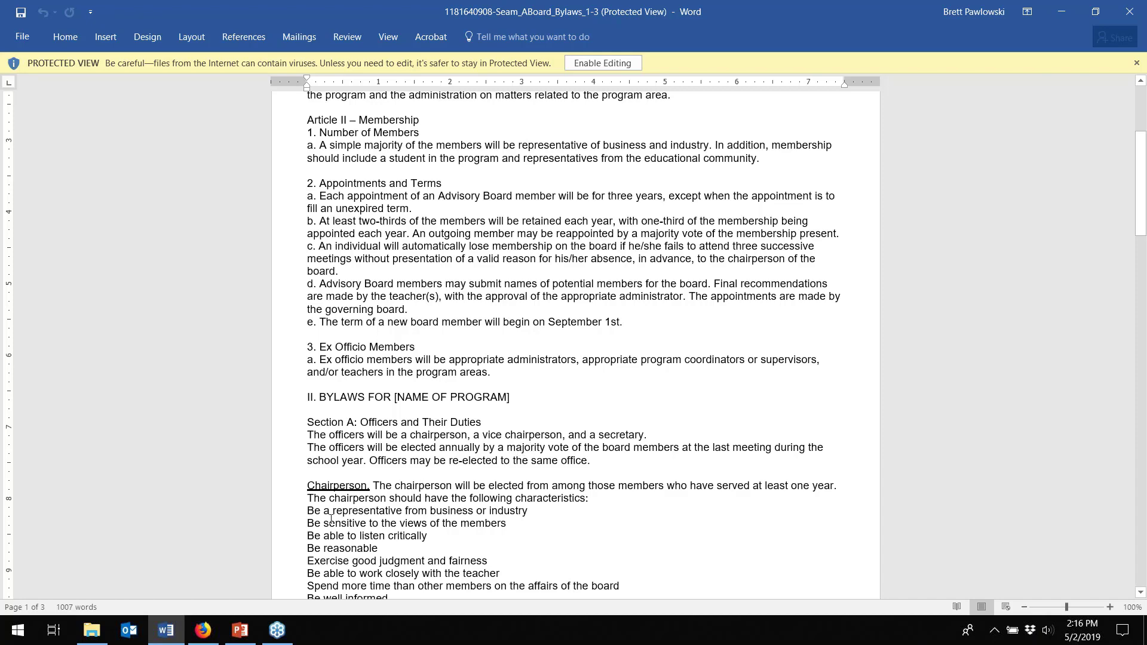
pyautogui.click(203, 631)
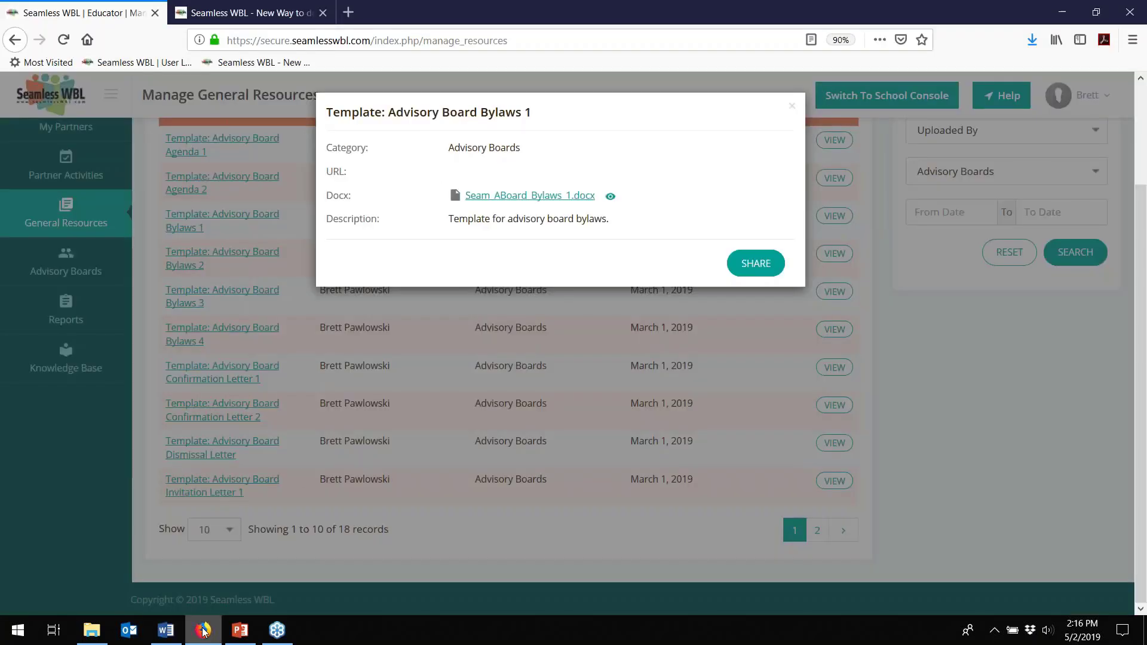
# - Close the Bylaws 1 details and re-filter the resources to the WBL – Job Shadow category
pyautogui.click(792, 107)
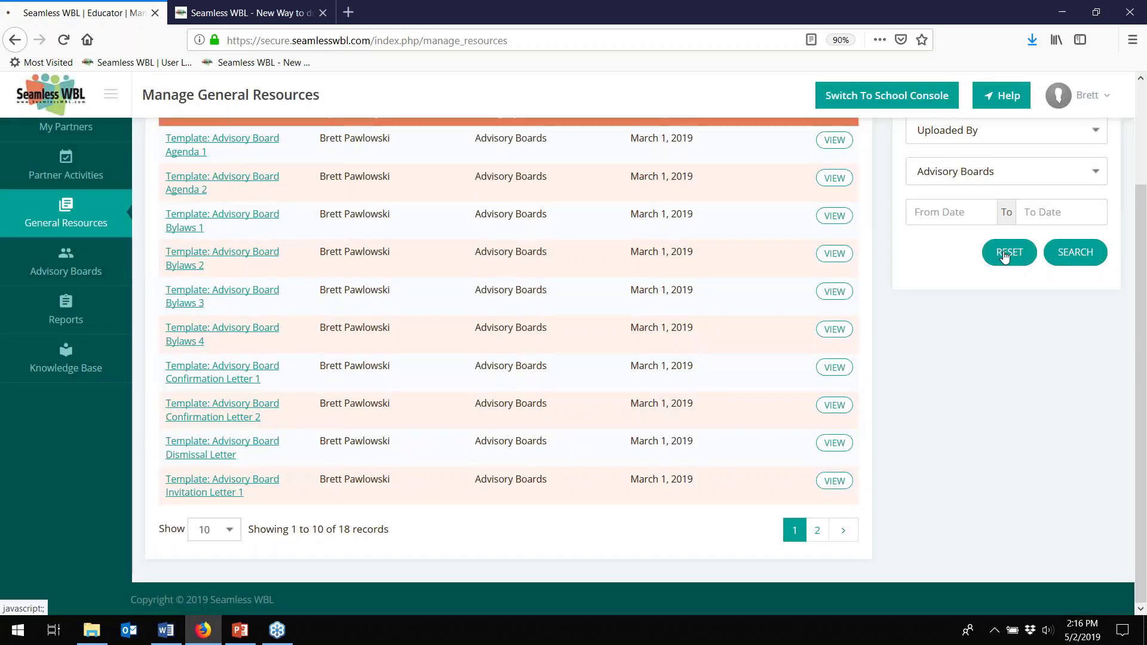
pyautogui.click(1005, 254)
pyautogui.click(958, 296)
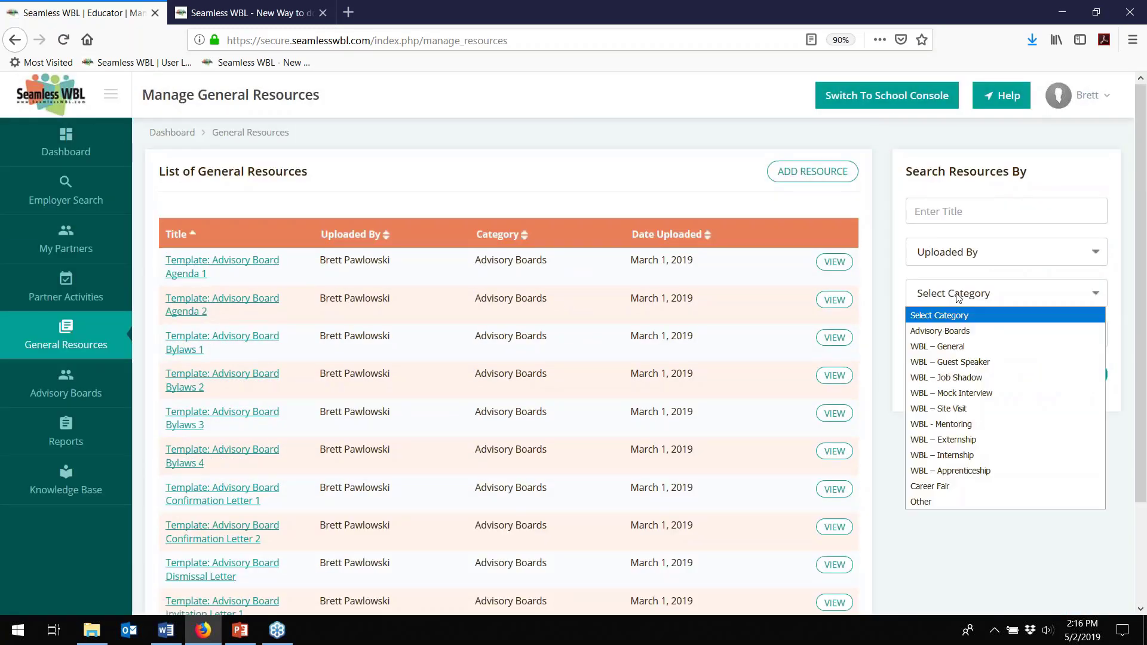
pyautogui.click(946, 377)
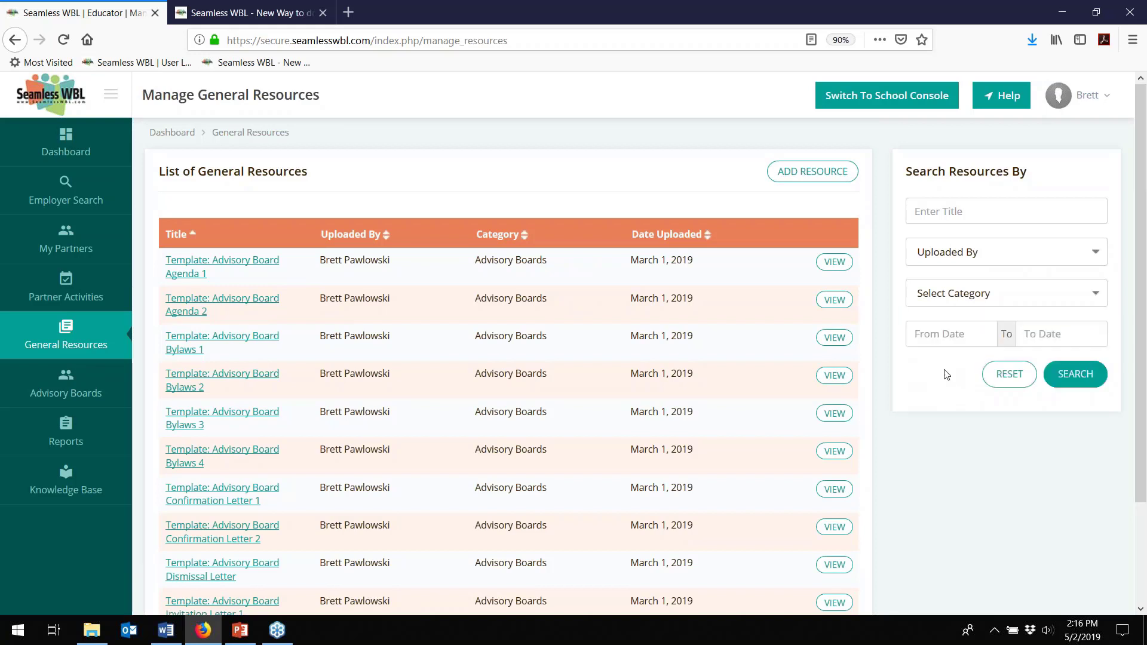
pyautogui.click(1079, 380)
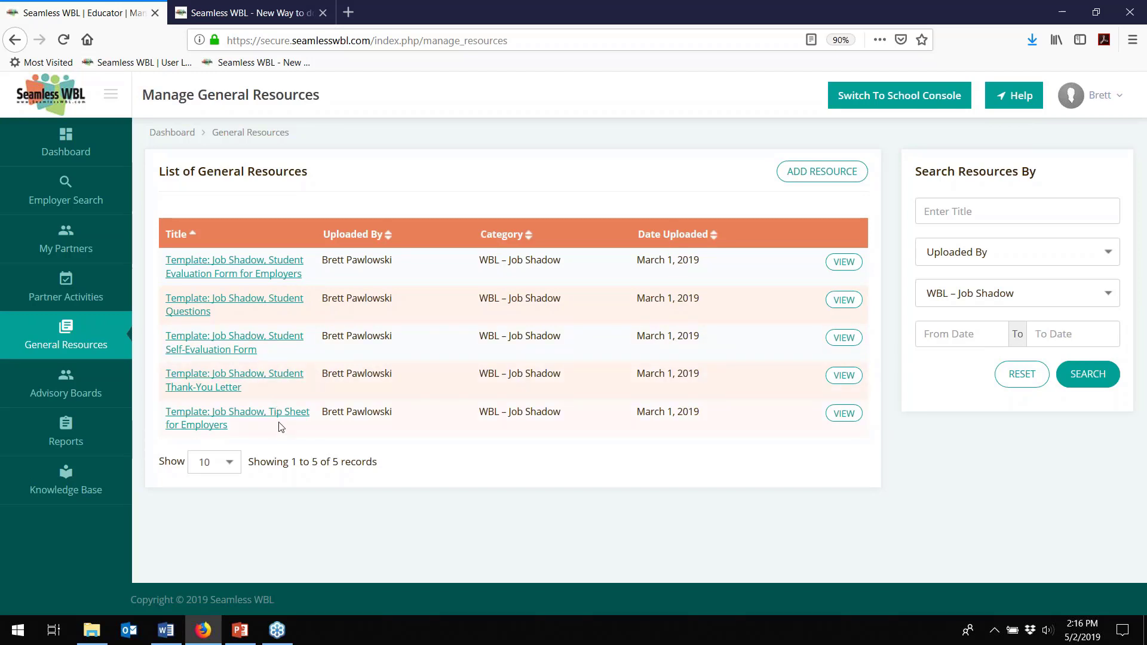
# - Open the Job Shadow Student Questions template's .docx file in Word
pyautogui.click(265, 307)
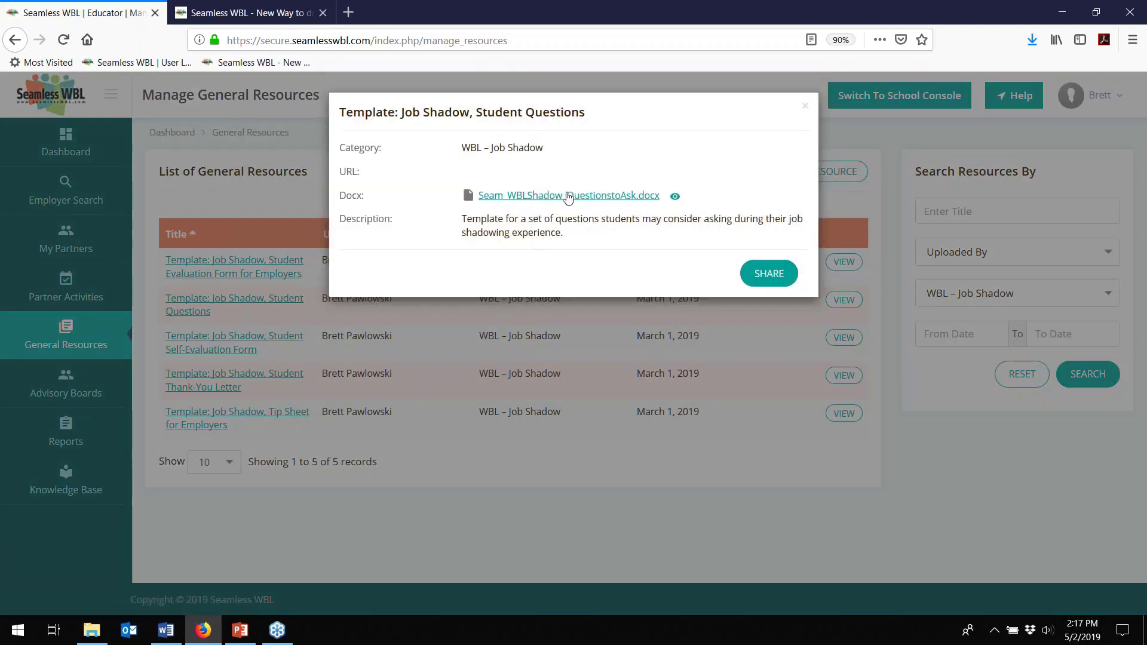
pyautogui.click(562, 197)
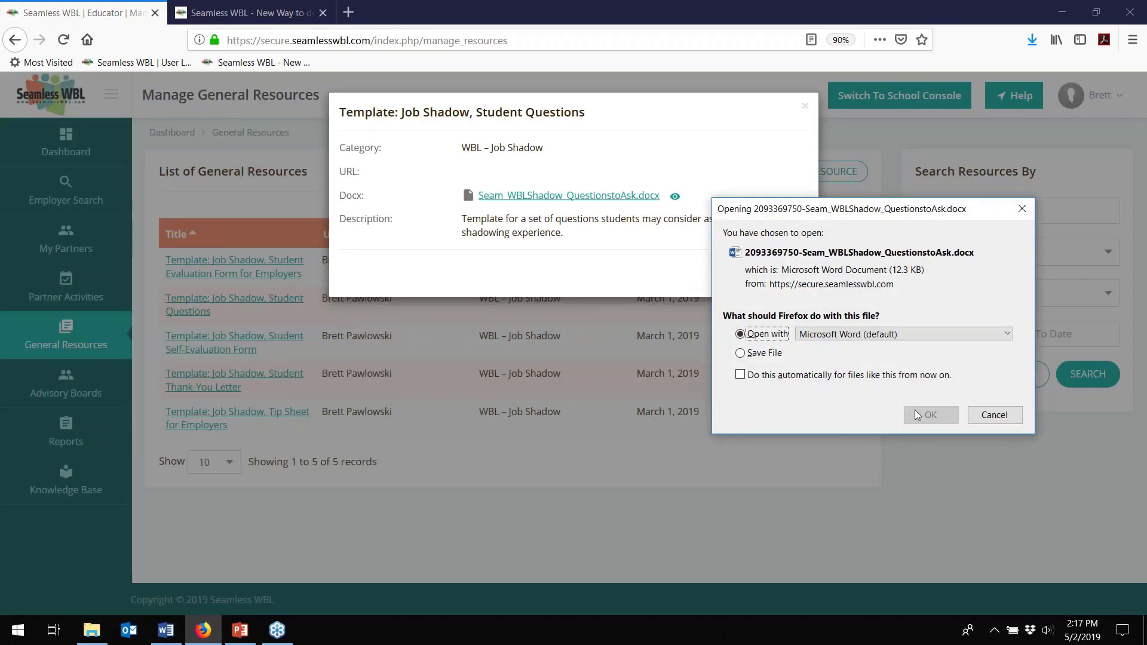
pyautogui.click(941, 415)
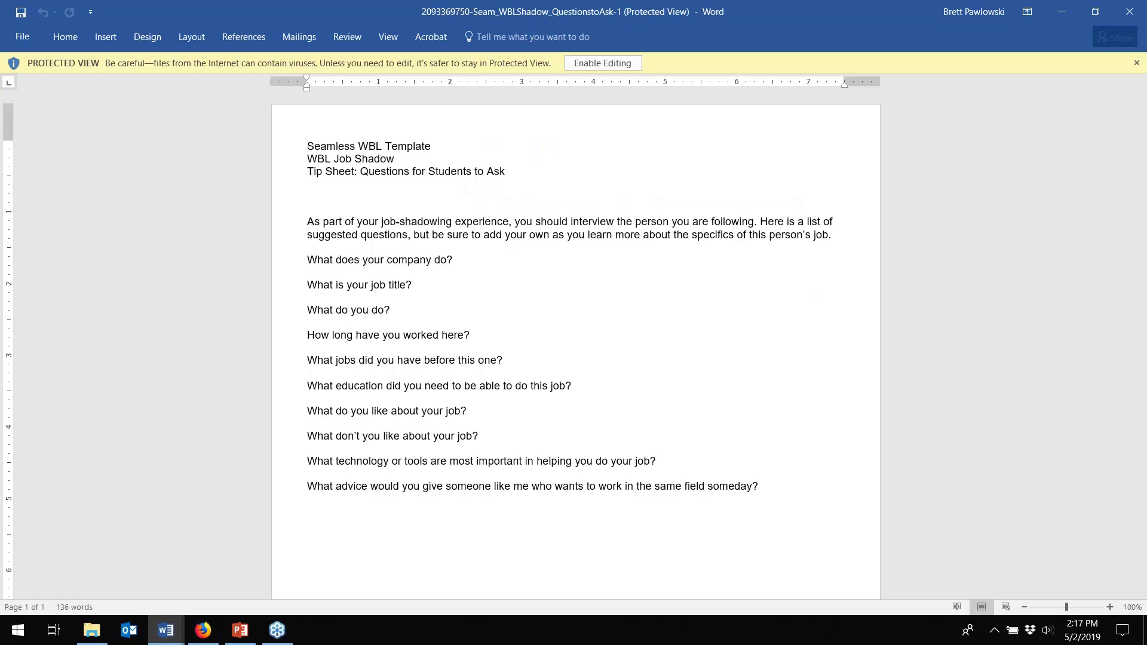
# - Back in Firefox, close the Student Questions details and open Manage Advisory Boards
pyautogui.click(204, 630)
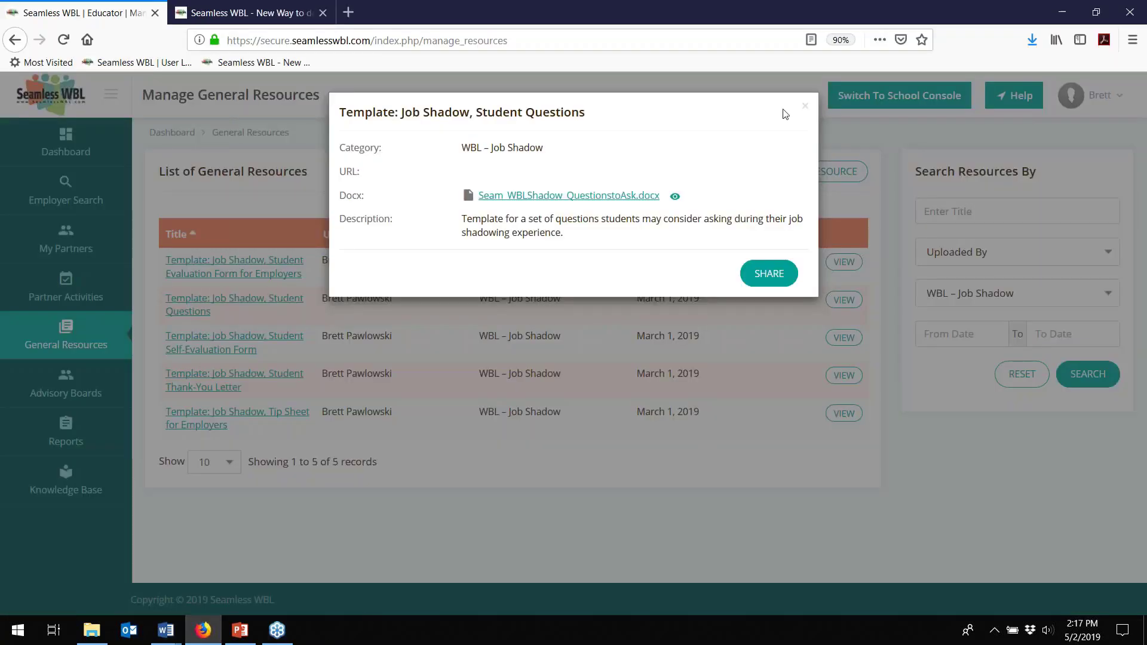
pyautogui.click(806, 108)
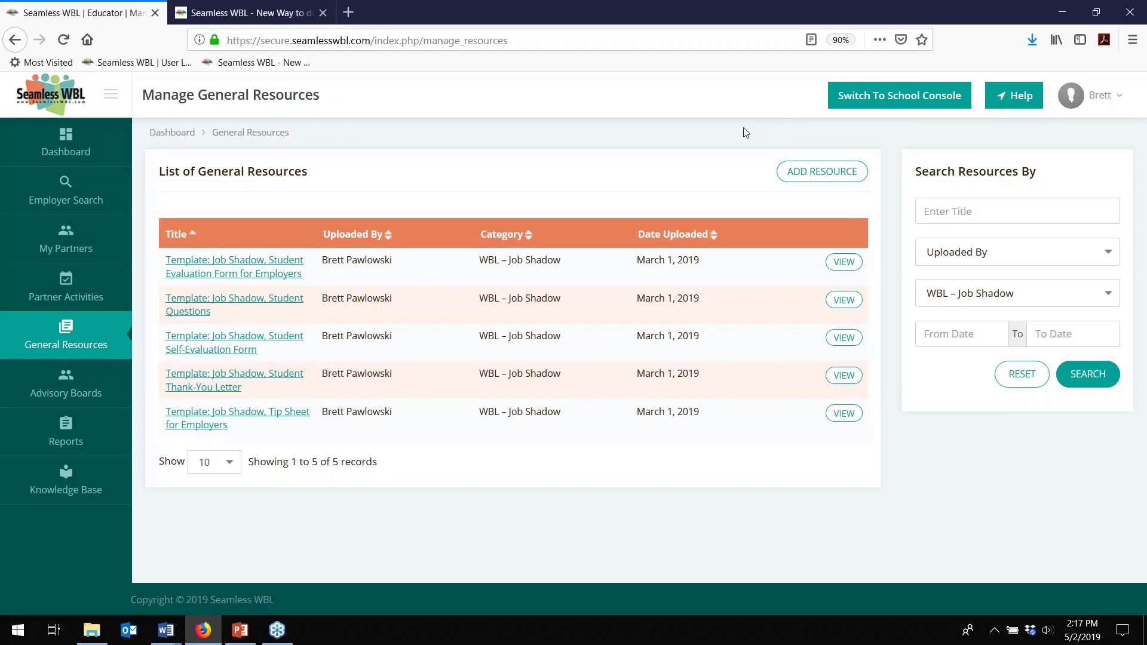
pyautogui.click(80, 386)
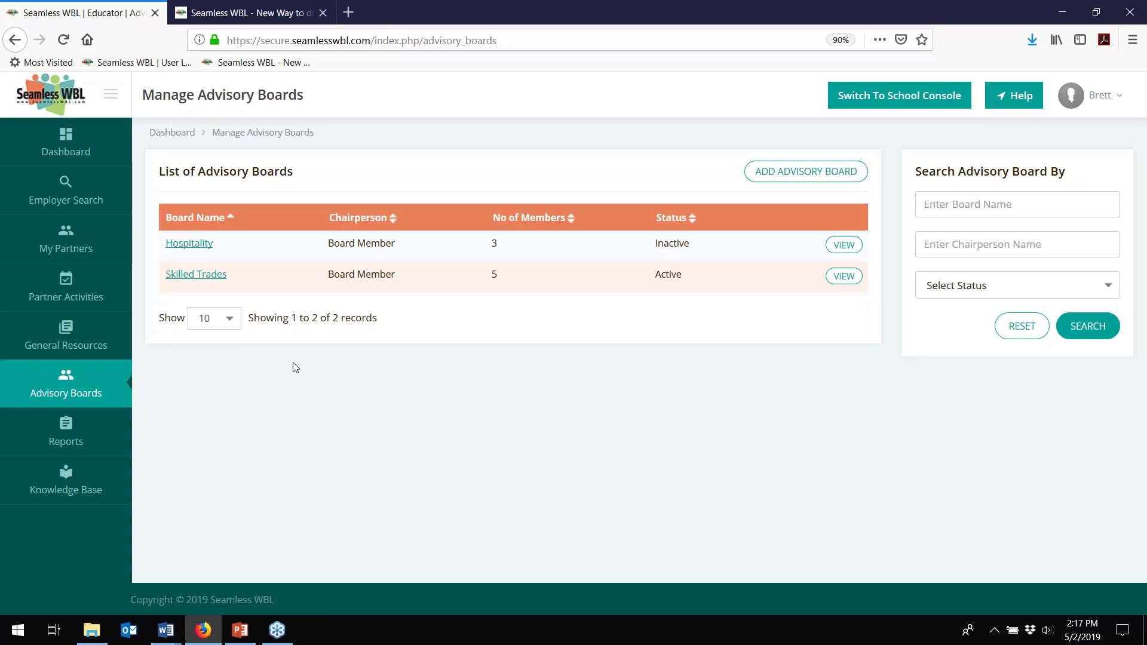
# - Open the Skilled Trades board, keep the first member as Employer, and list its activities
pyautogui.click(215, 276)
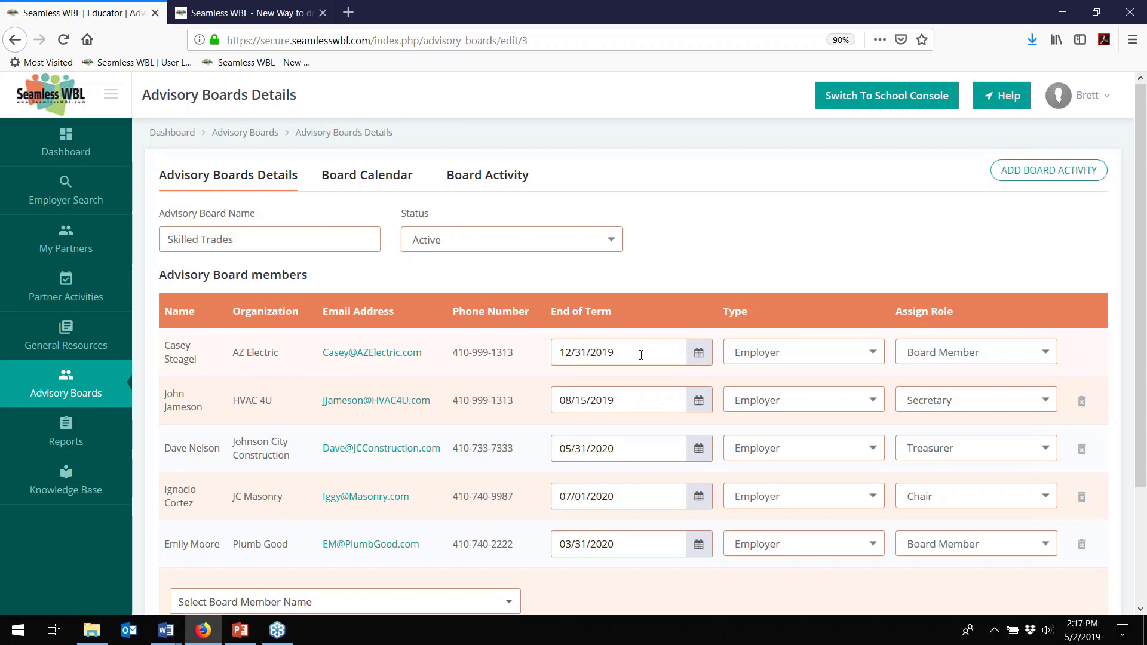
pyautogui.click(825, 352)
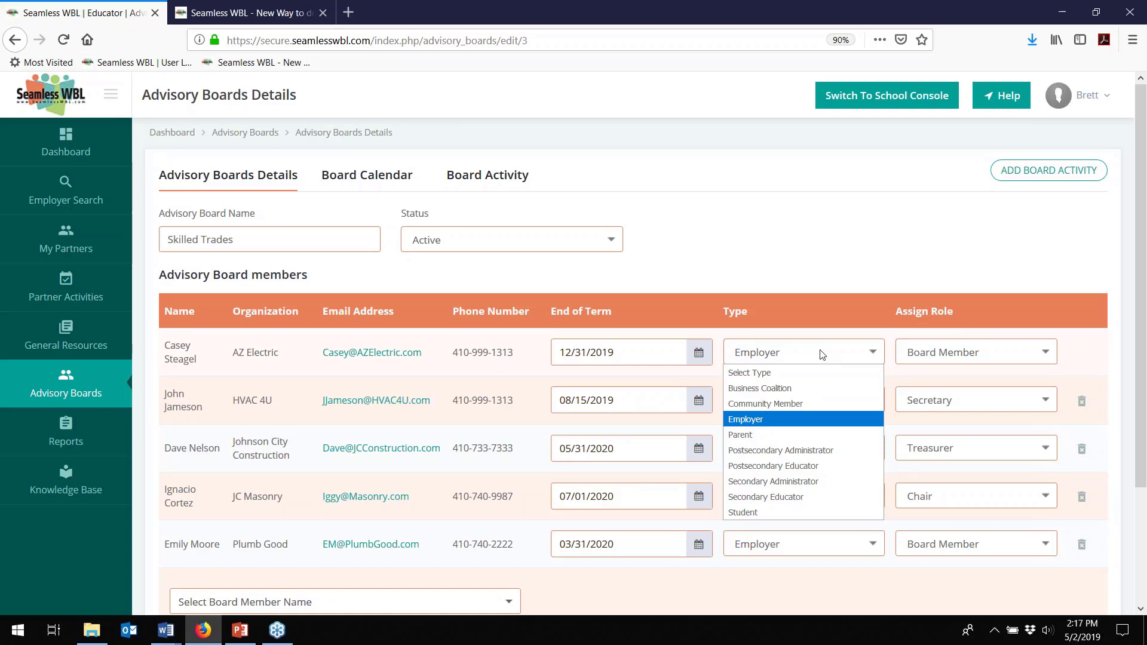
pyautogui.click(912, 296)
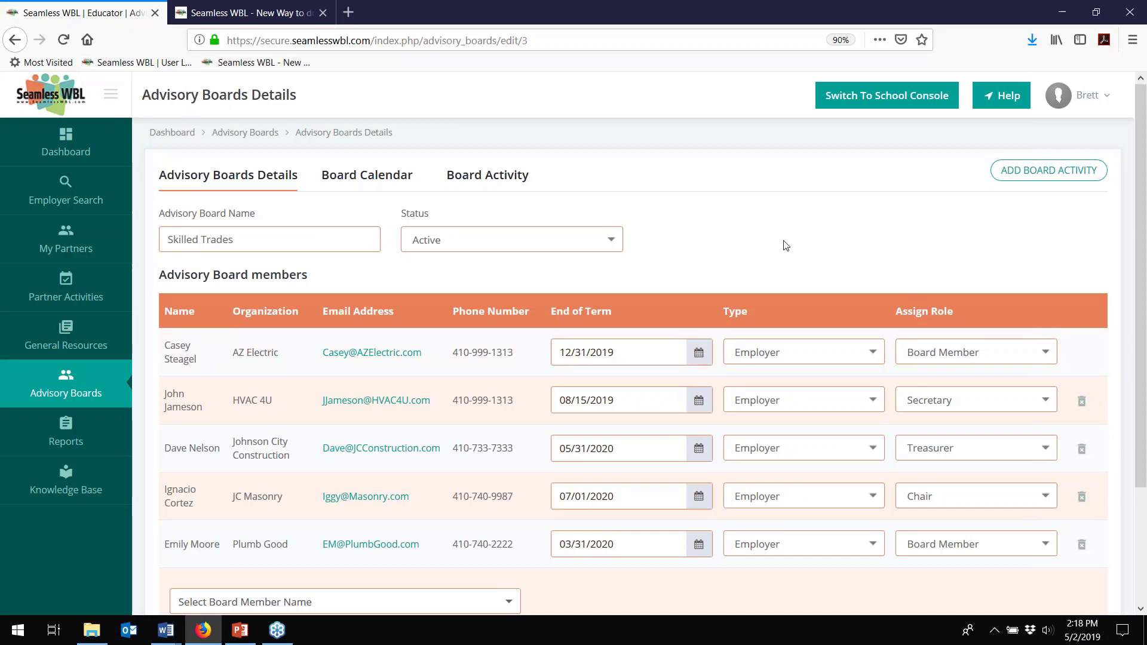
pyautogui.click(525, 178)
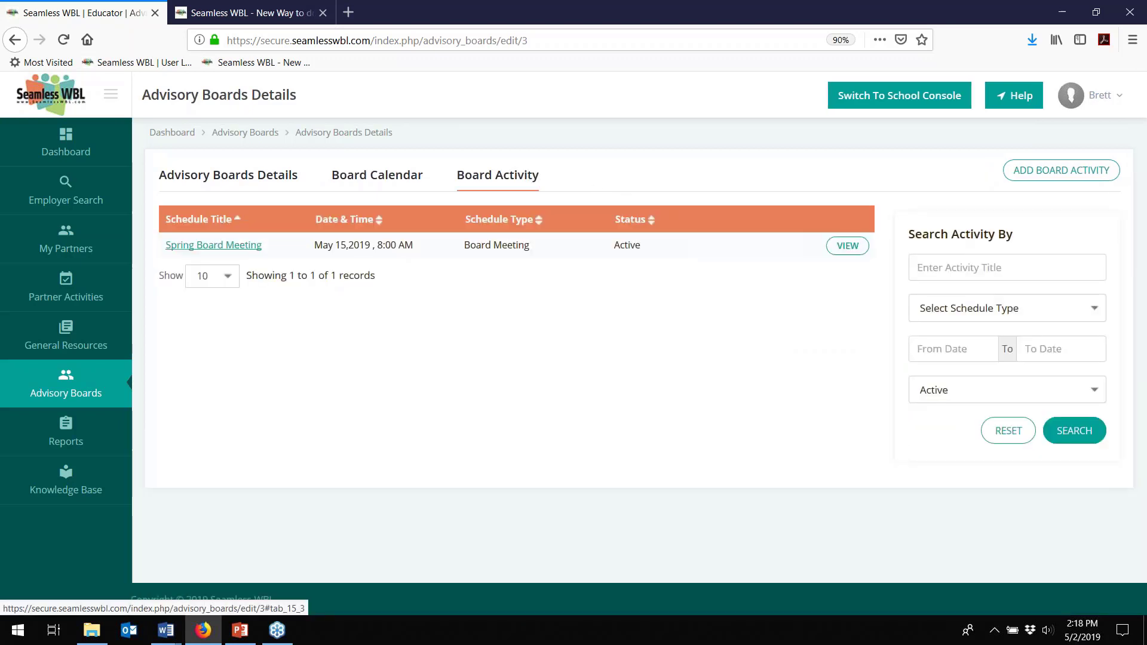
# - Open the Spring Board Meeting's Edit Schedule, leaving the schedule type unchanged
pyautogui.click(203, 247)
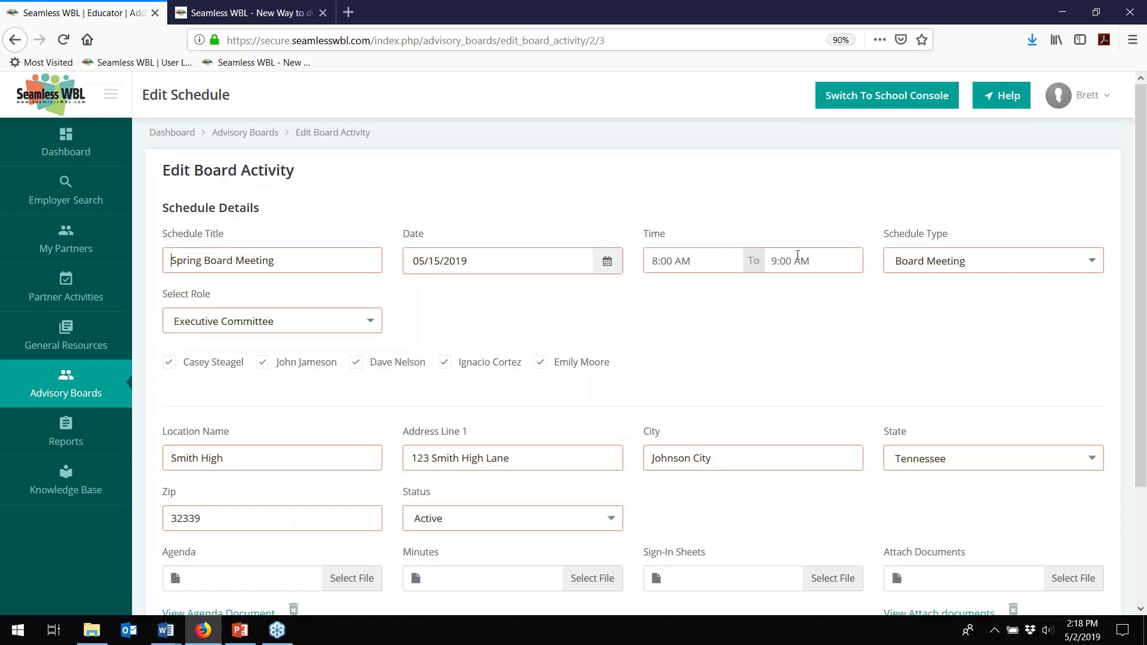
pyautogui.click(987, 271)
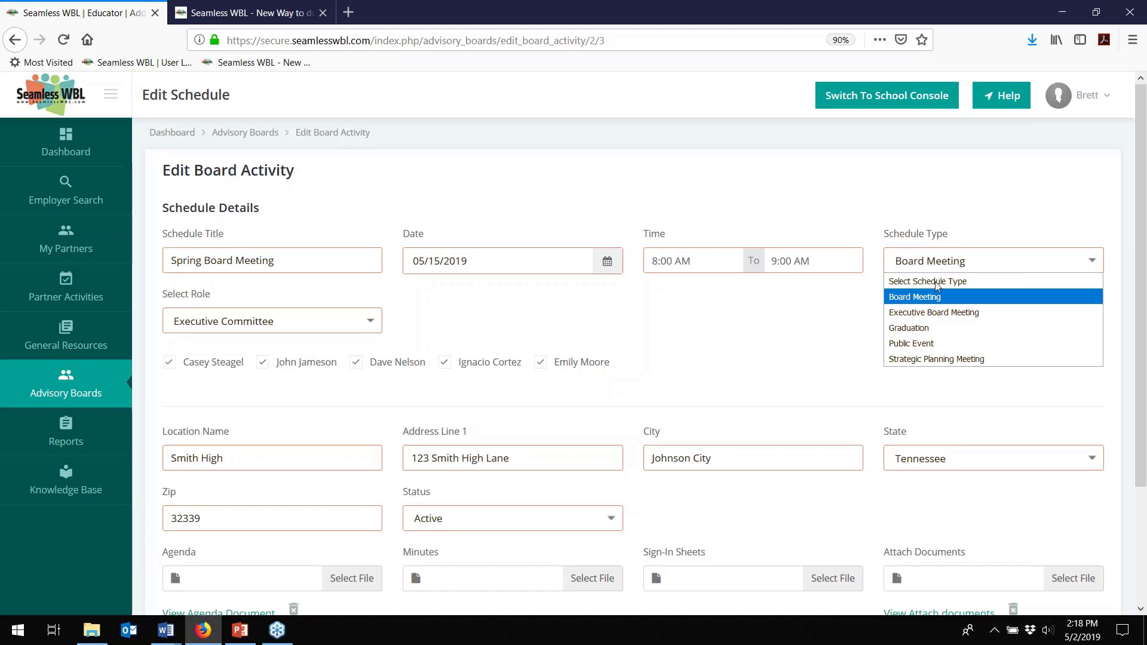
pyautogui.click(409, 308)
# - Set the role back to Executive Committee and toggle the three member checkboxes
pyautogui.click(349, 326)
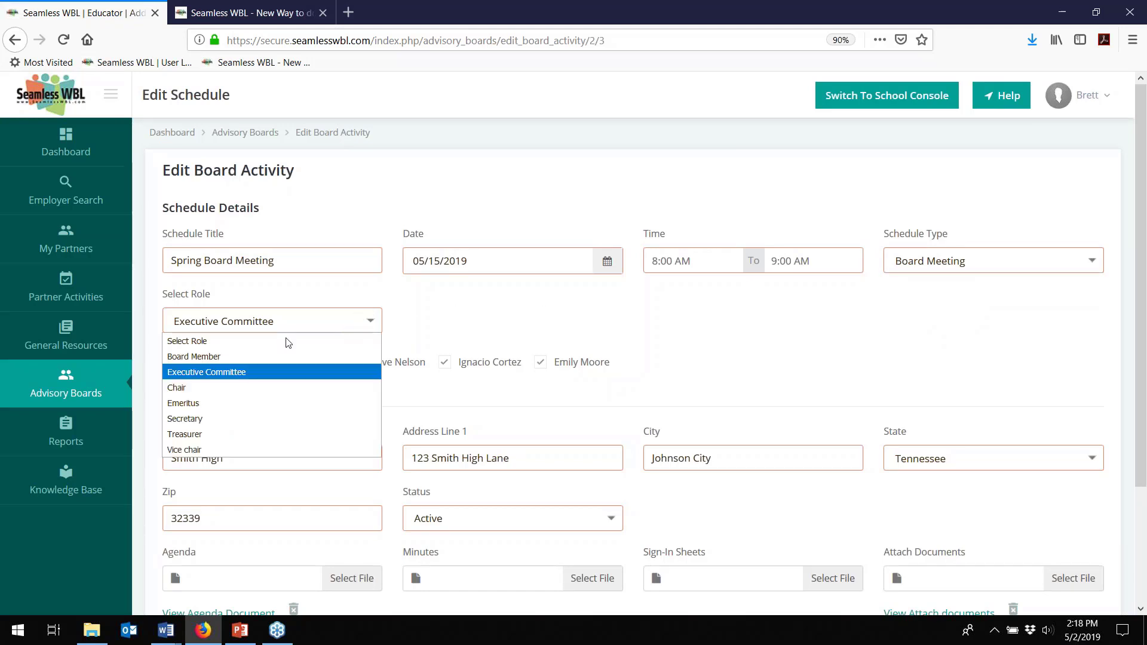
pyautogui.click(244, 357)
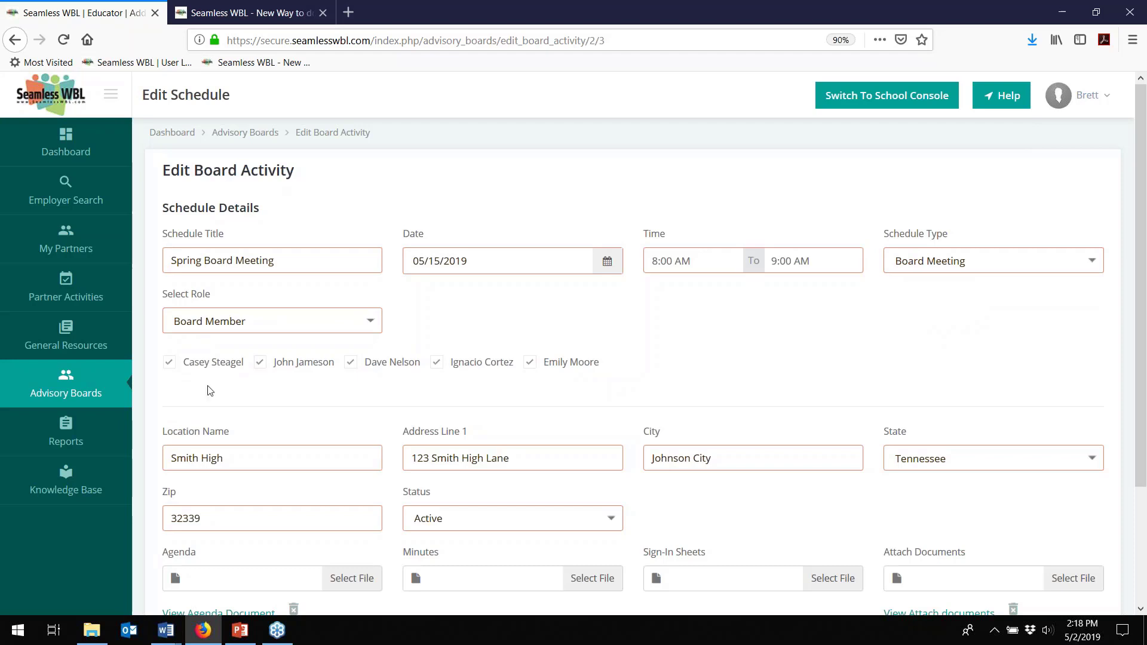
pyautogui.click(327, 330)
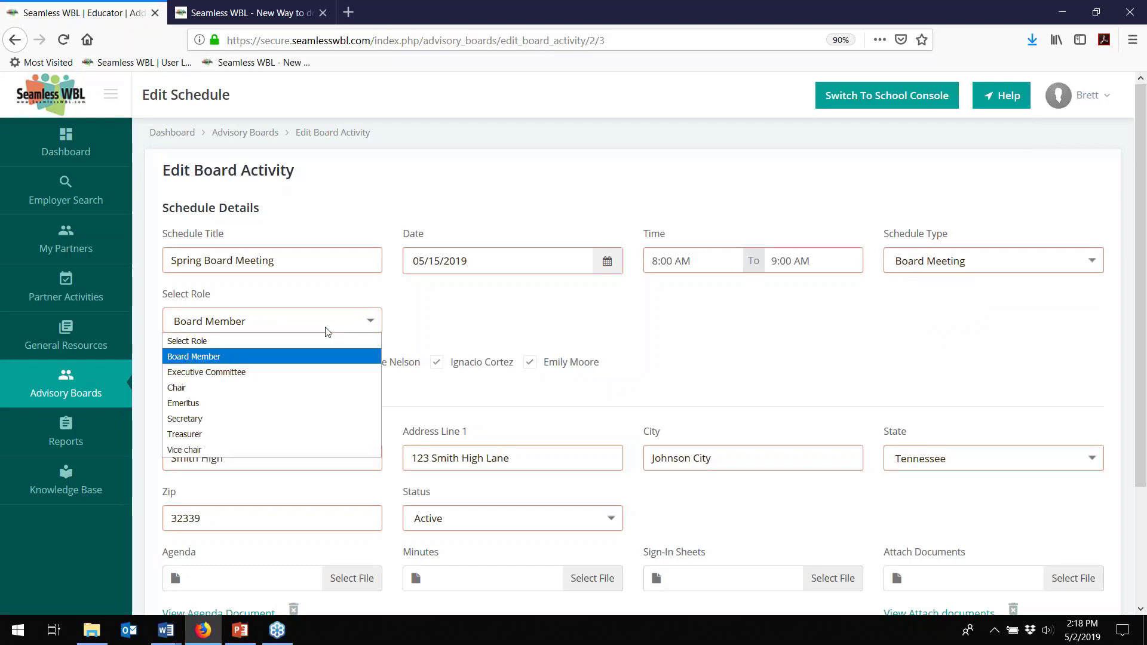
pyautogui.click(248, 373)
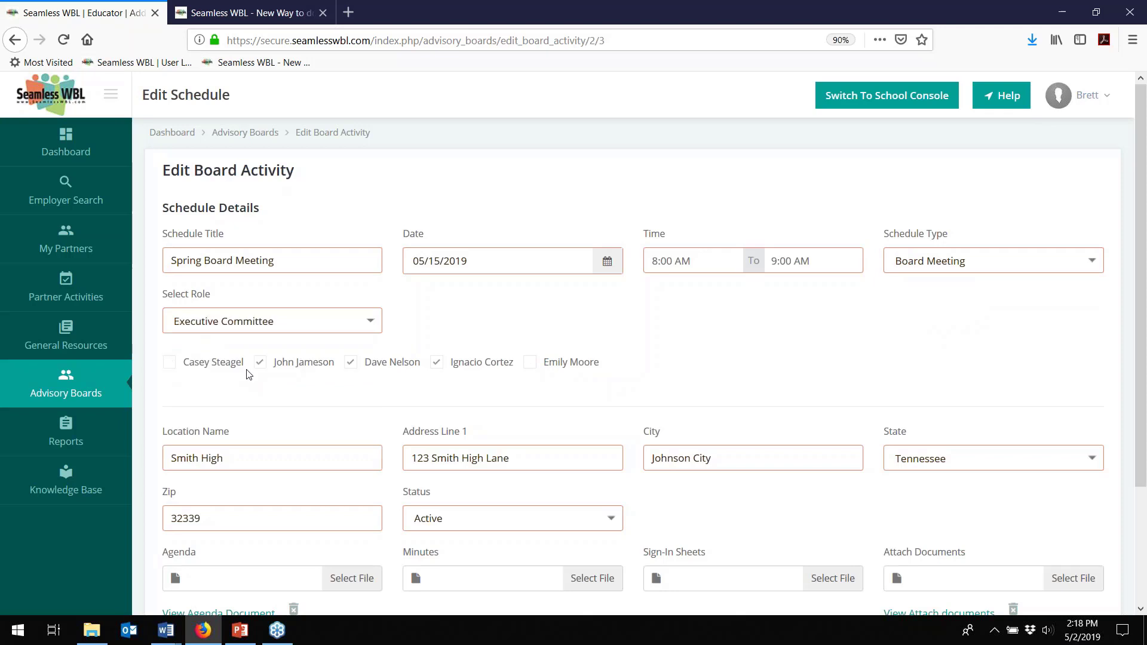
pyautogui.click(170, 363)
pyautogui.click(259, 362)
pyautogui.click(350, 365)
pyautogui.scroll(-3, 427, 383)
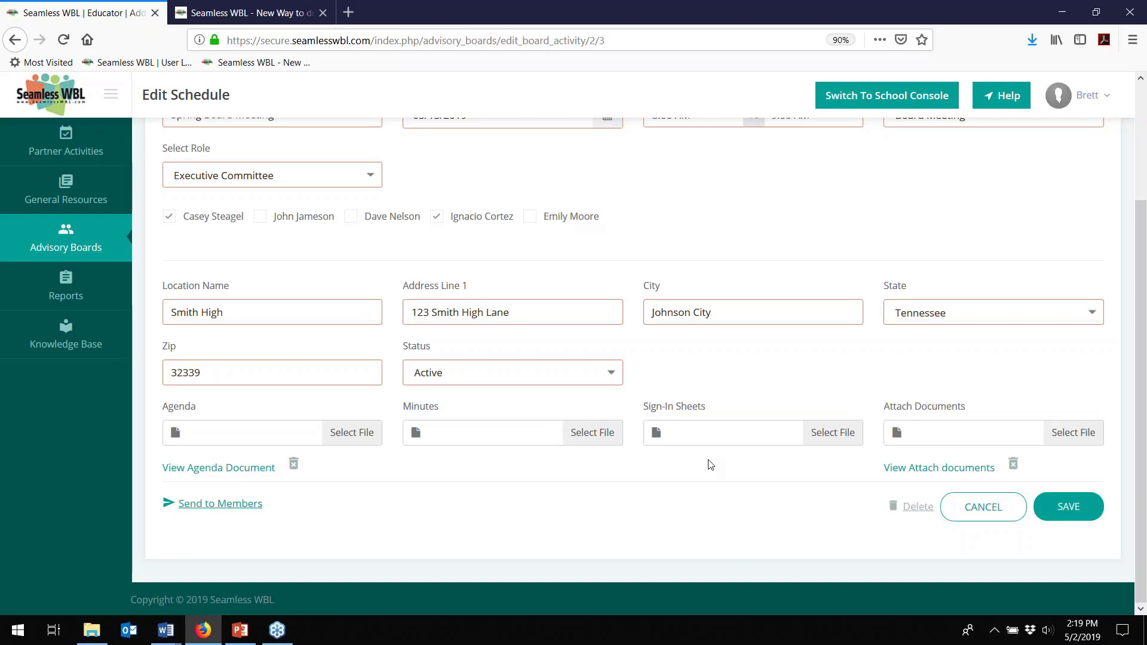
pyautogui.scroll(3, 621, 496)
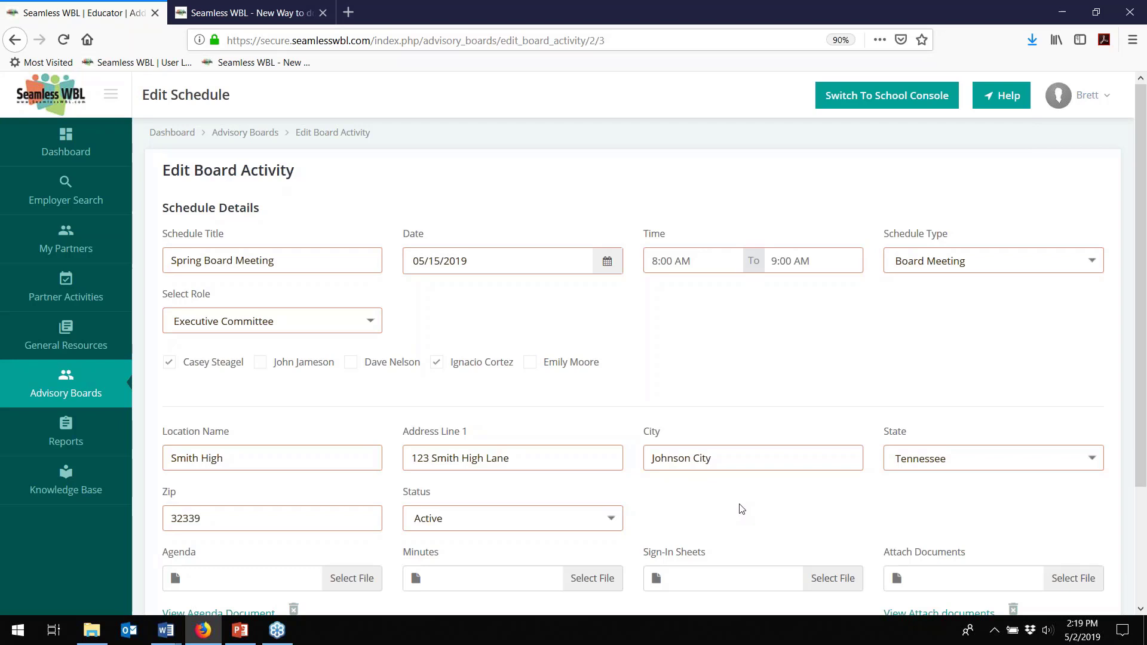
pyautogui.moveTo(44, 418)
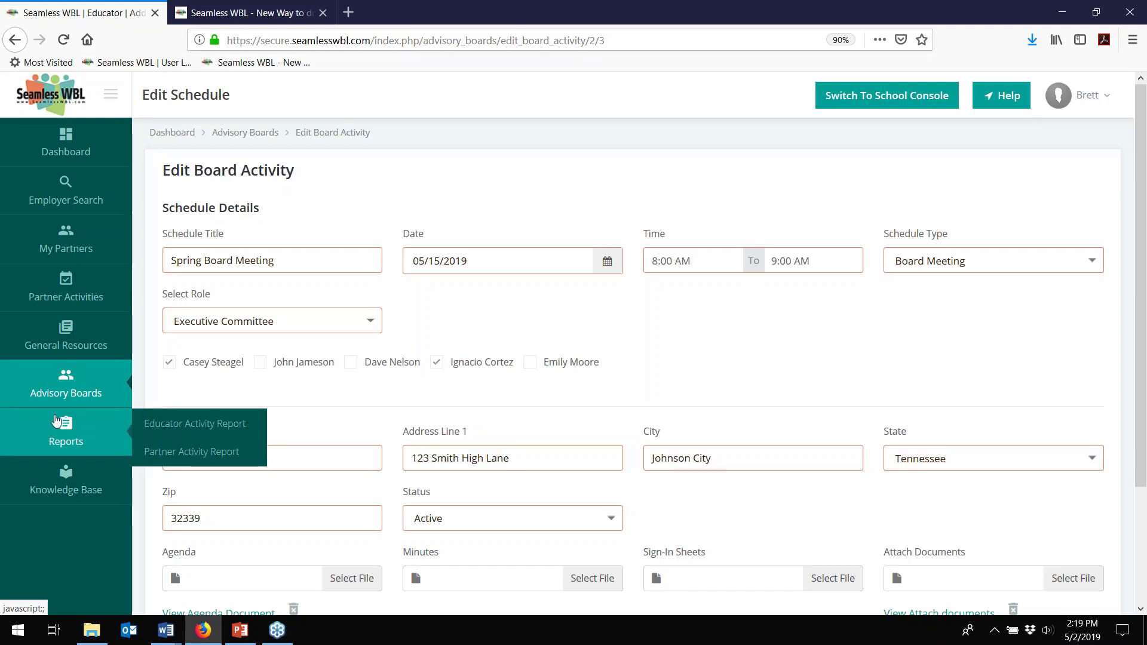
# - Filter the Educator Activity Report to Guest Speaker, showing 4 records totaling 51 students
pyautogui.click(196, 425)
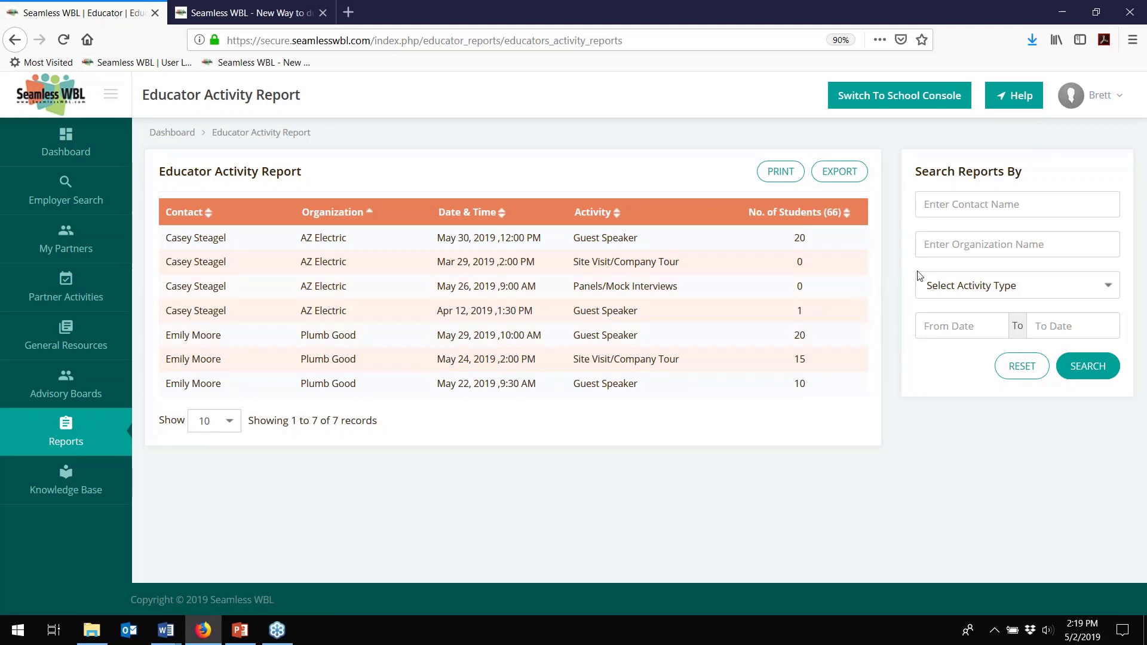
pyautogui.click(996, 292)
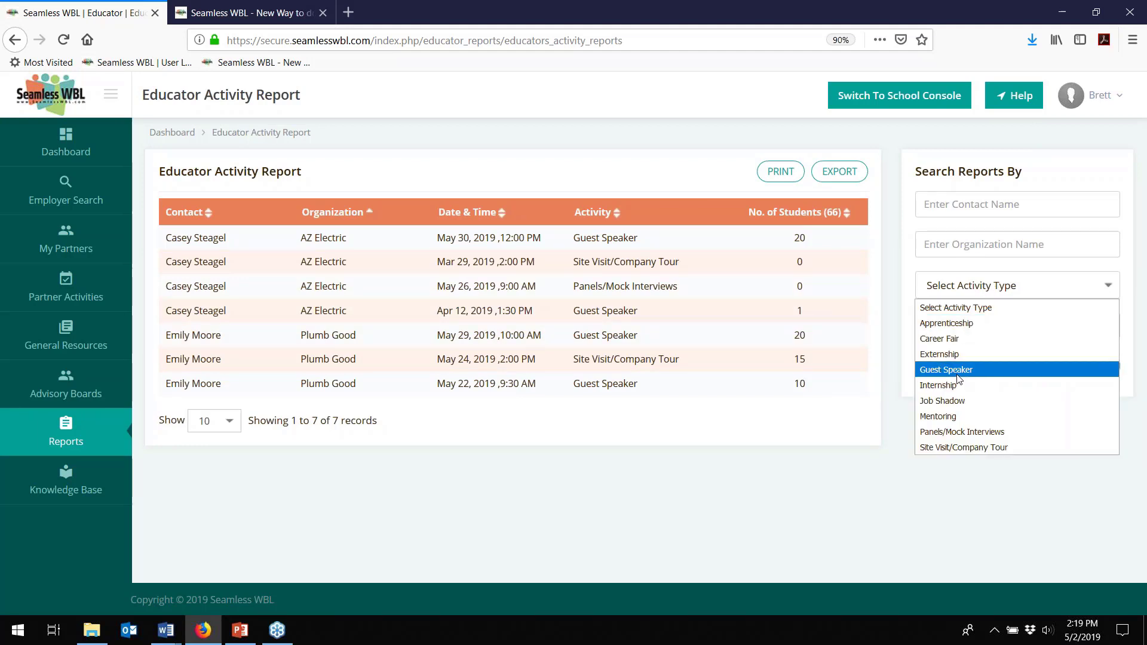
pyautogui.click(957, 375)
pyautogui.click(1099, 370)
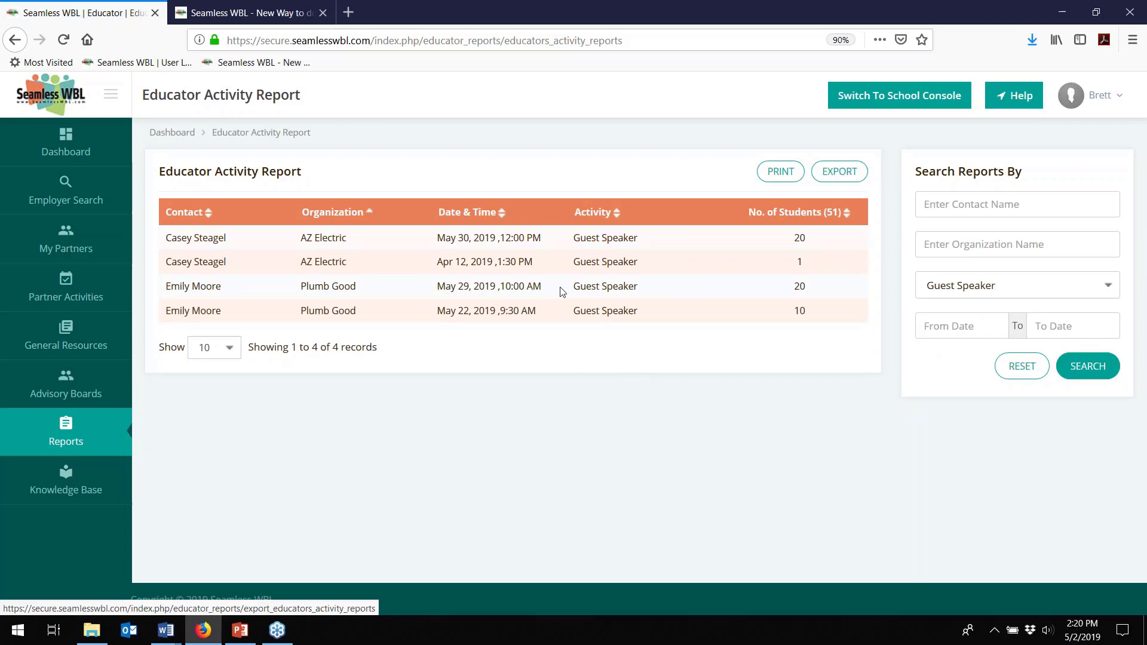
pyautogui.moveTo(91, 446)
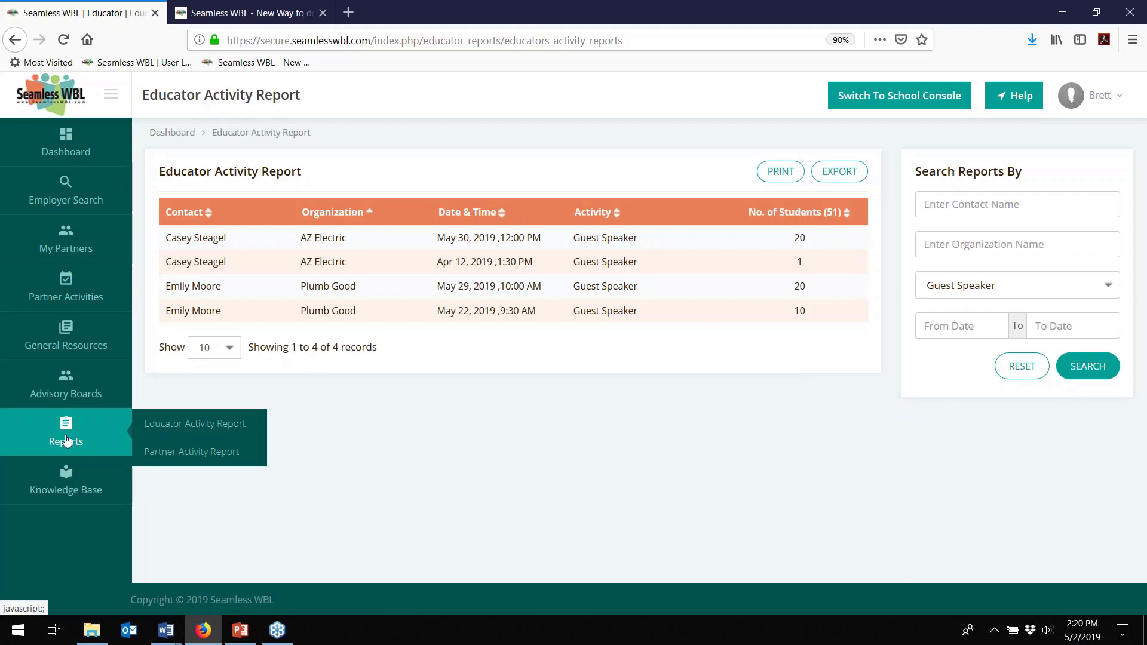
# - Open the Partner Activity Report showing AZ Electric and Plumb Good activities and hours
pyautogui.click(195, 454)
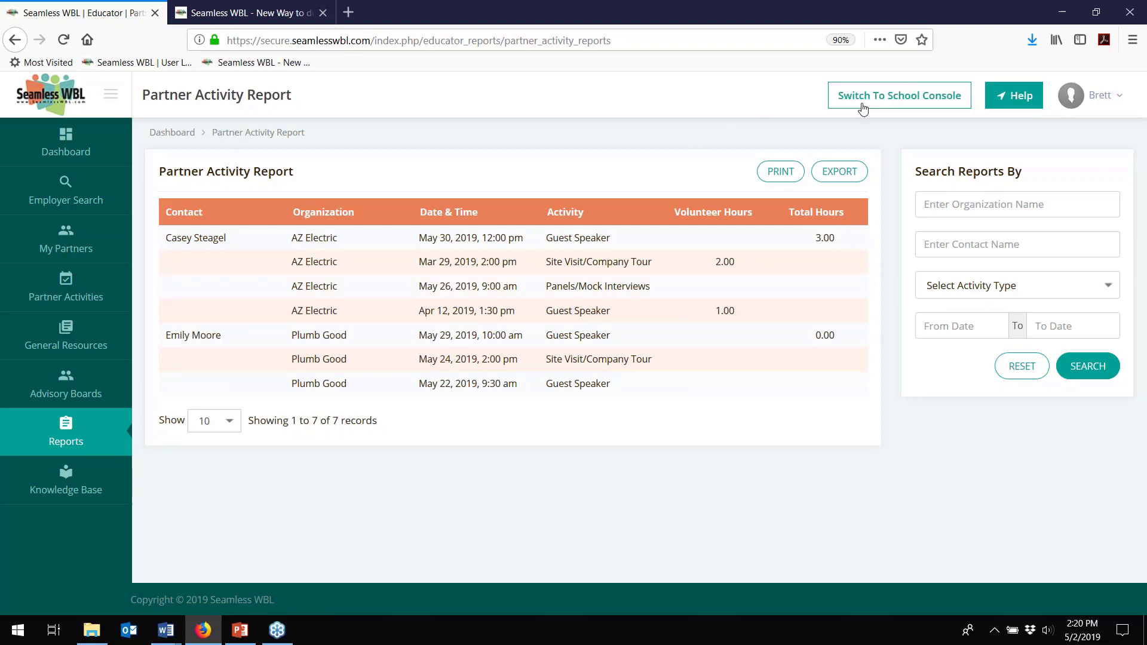
# - Switch to the school console and open Smith High School's School Activity Report
pyautogui.click(902, 100)
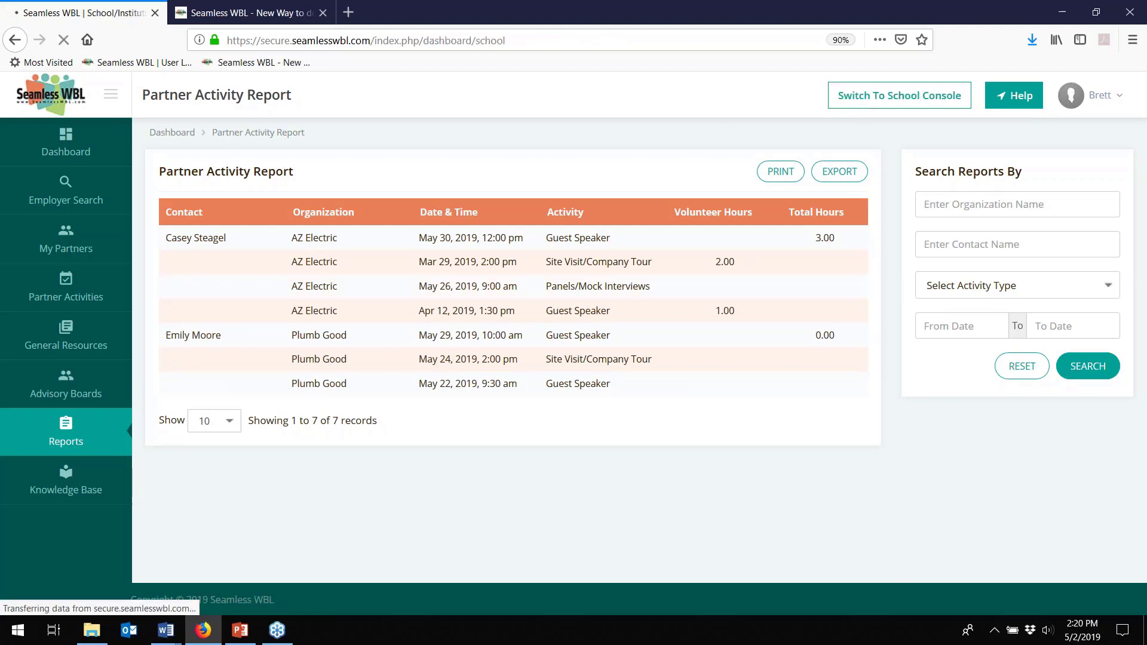
pyautogui.click(66, 332)
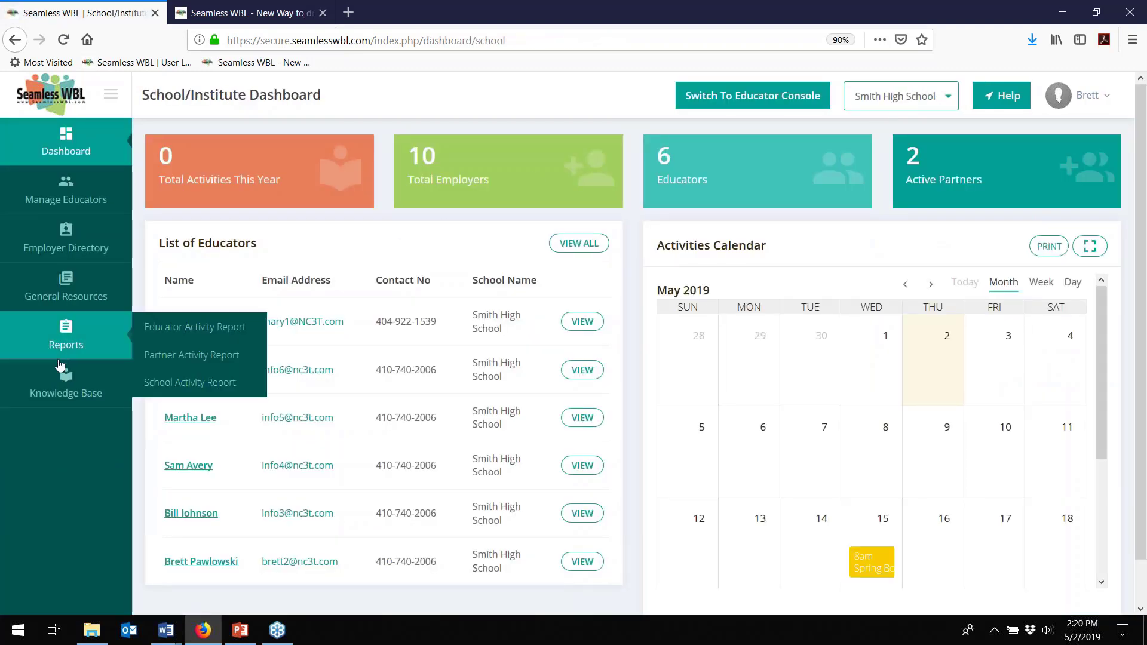
pyautogui.click(189, 385)
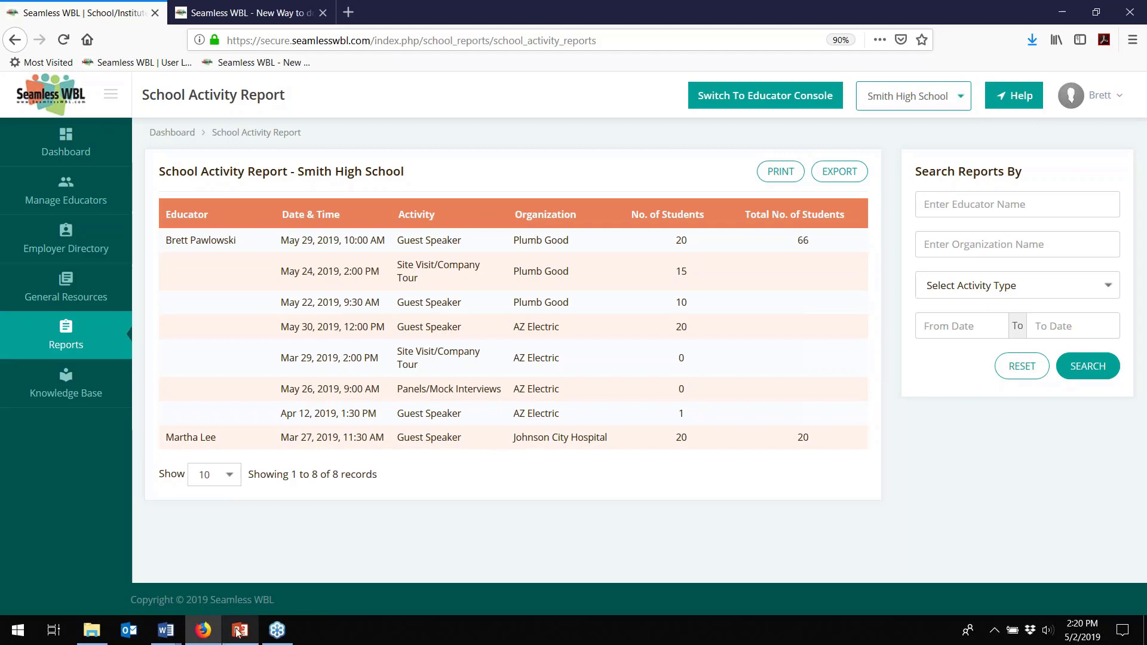
pyautogui.moveTo(238, 633)
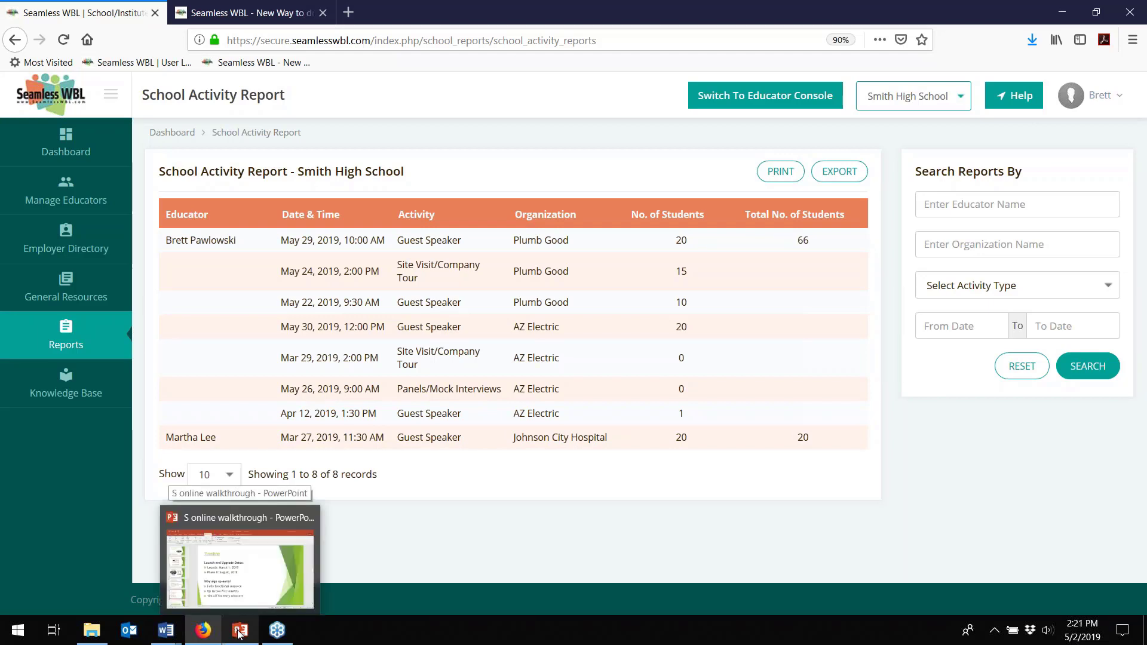
# - Present the walkthrough deck from the Timeline slide and advance to the Pricing slide
pyautogui.click(238, 633)
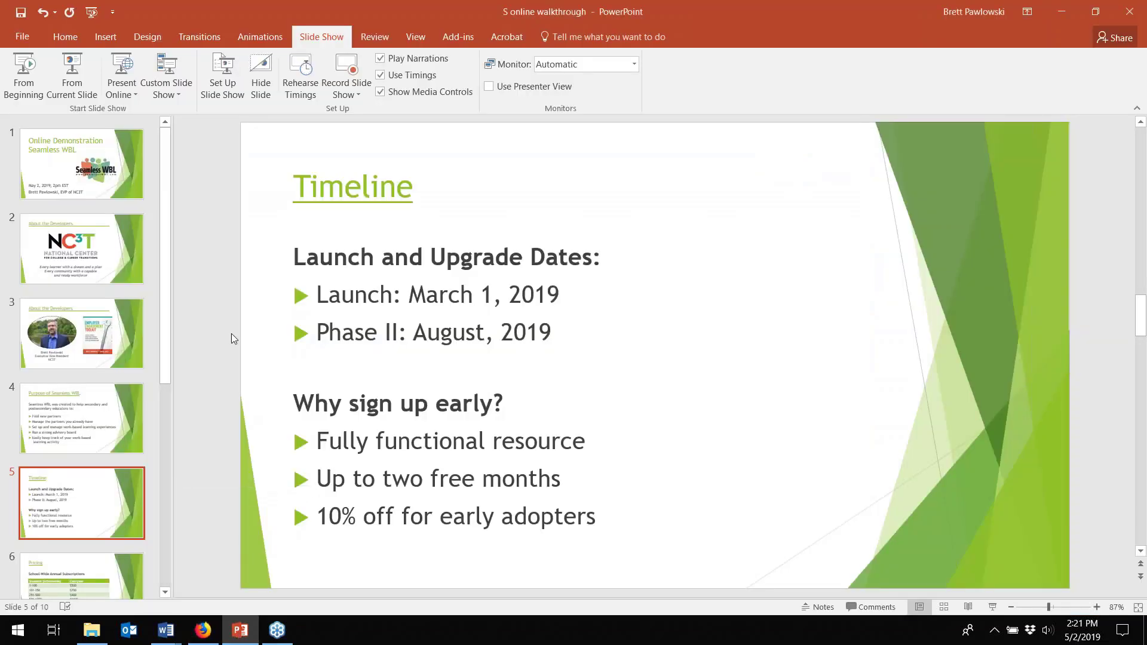
pyautogui.click(87, 67)
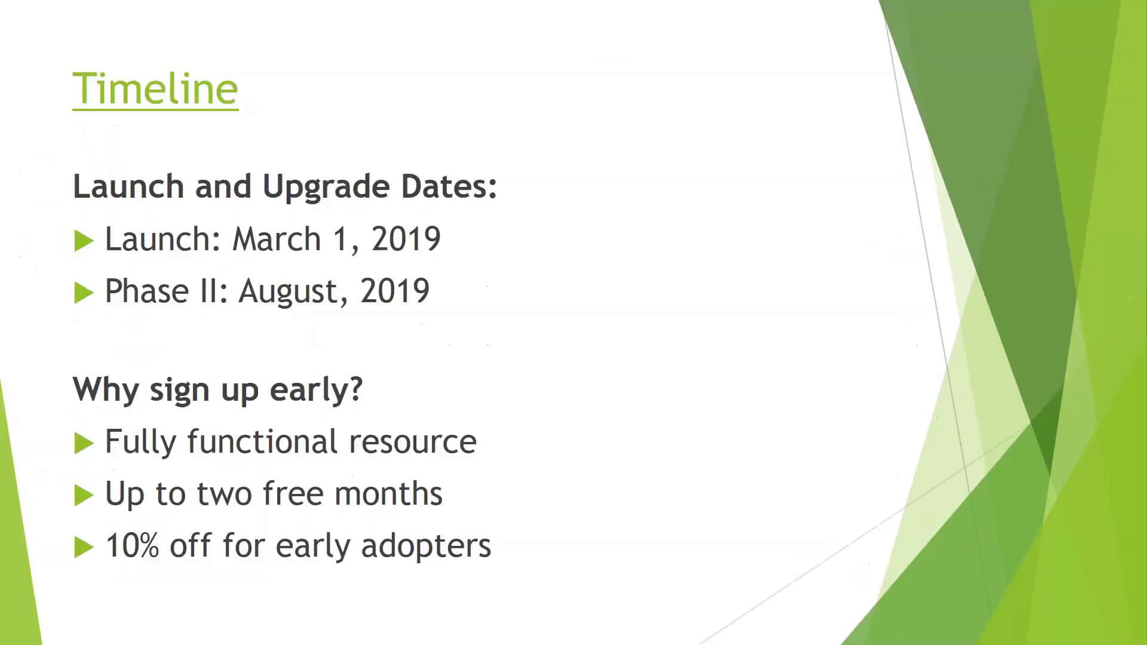
pyautogui.click(594, 346)
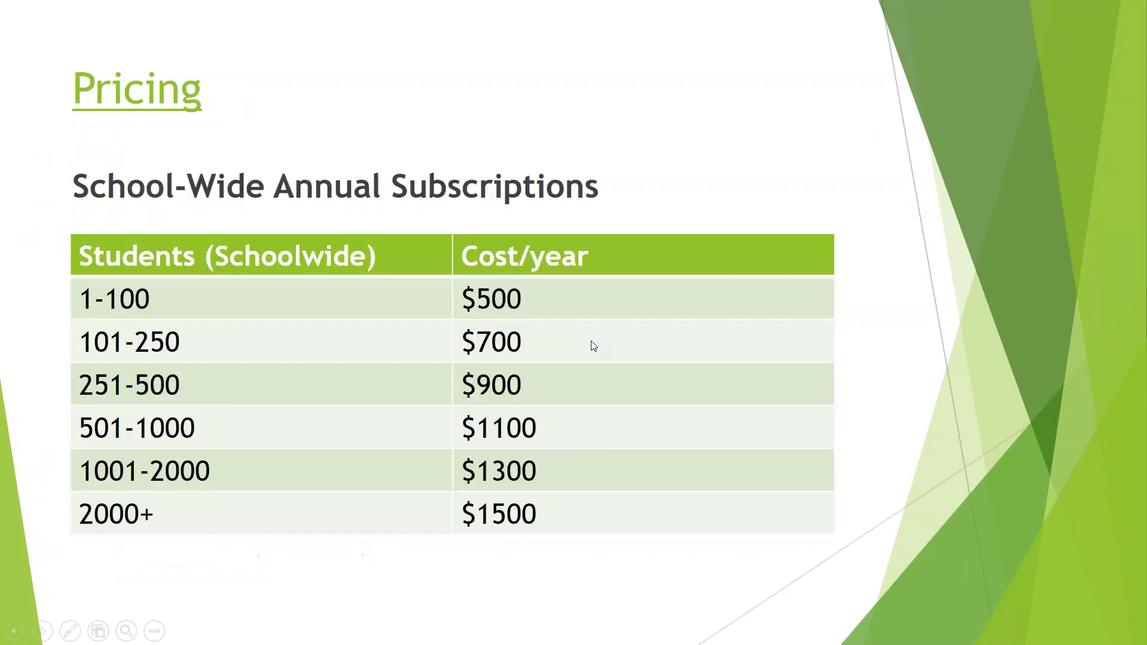